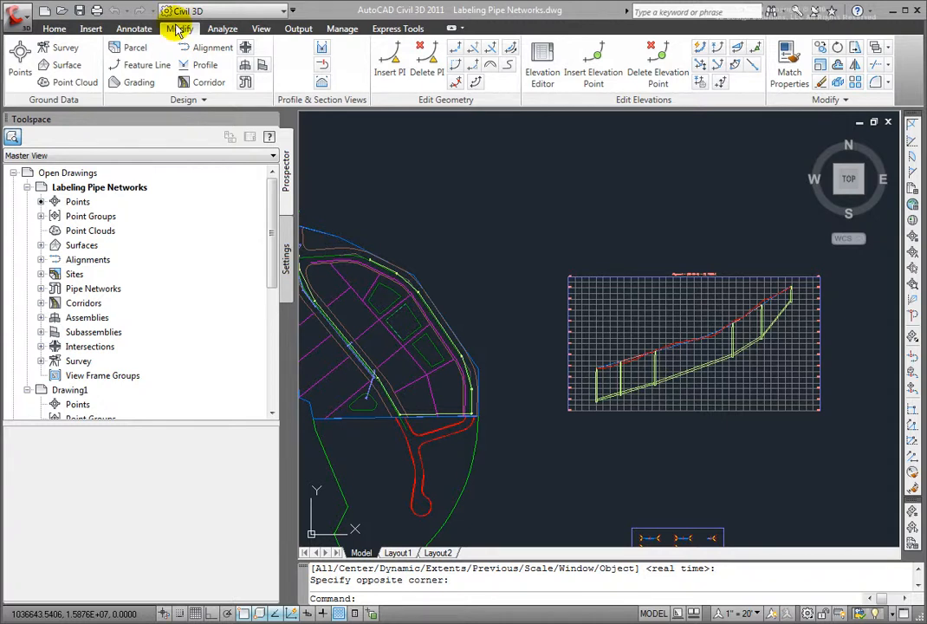
- Open the Add Labels dialog for pipe networks and move it clear of the drawing area
{"action": "left_click", "coordinate": [246, 84]}
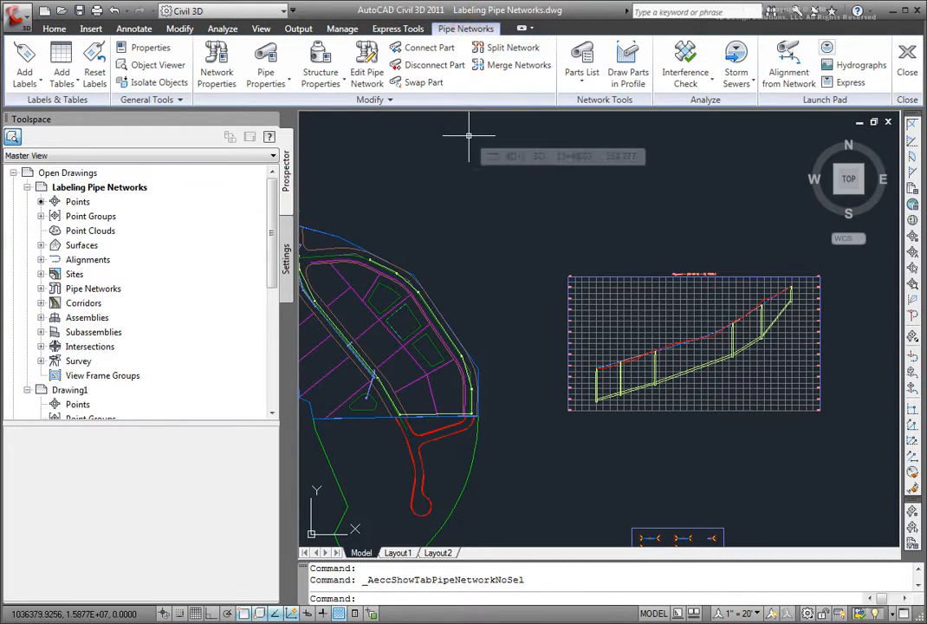
{"action": "left_click", "coordinate": [39, 79]}
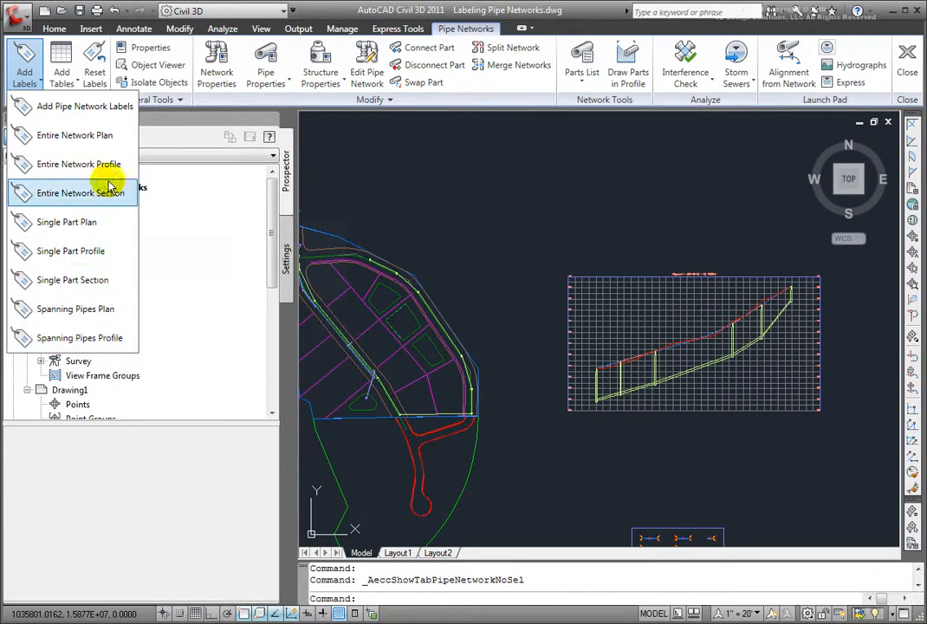
{"action": "left_click", "coordinate": [73, 107]}
{"action": "mouse_move", "coordinate": [100, 137]}
{"action": "left_mouse_down"}
{"action": "mouse_move", "coordinate": [204, 155]}
{"action": "mouse_move", "coordinate": [388, 149]}
{"action": "left_mouse_up"}
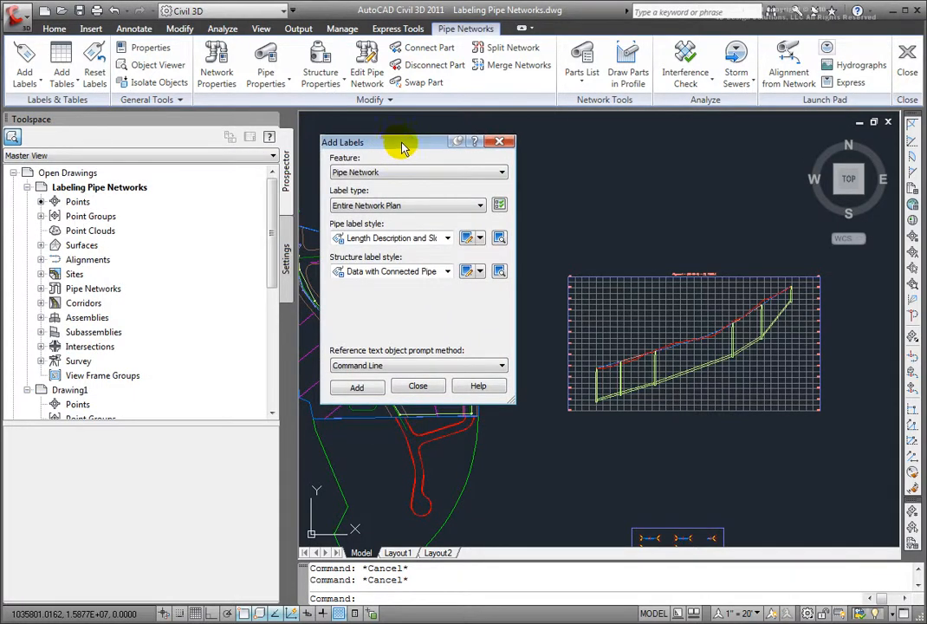
{"action": "left_click_drag", "start_coordinate": [409, 147], "coordinate": [145, 130]}
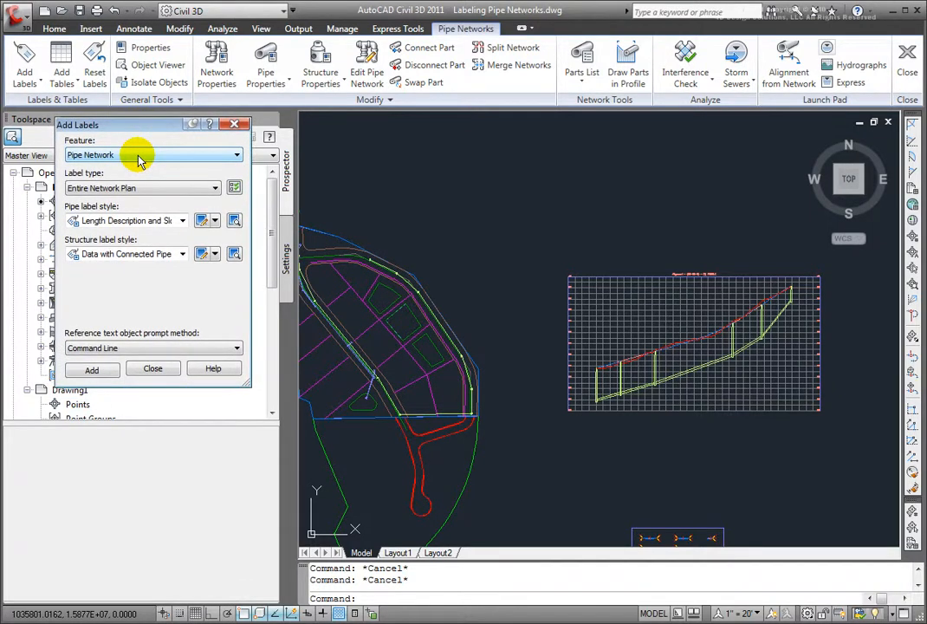
- Configure Entire Network Plan labels with the Length Description and Slope pipe style and the Data with Connected Pipes (Sanitary) structure style
{"action": "left_click", "coordinate": [173, 191]}
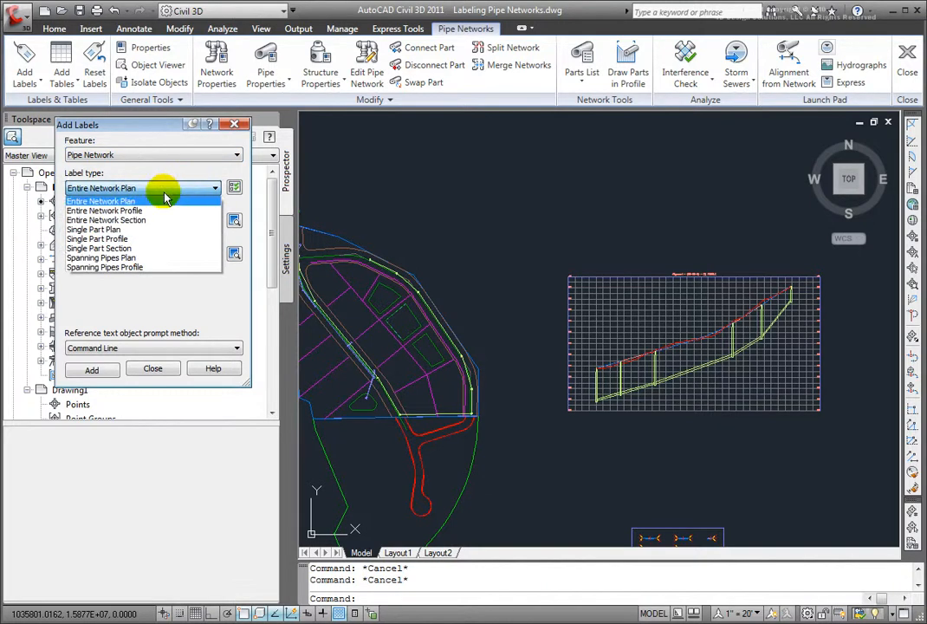
{"action": "left_click", "coordinate": [97, 201]}
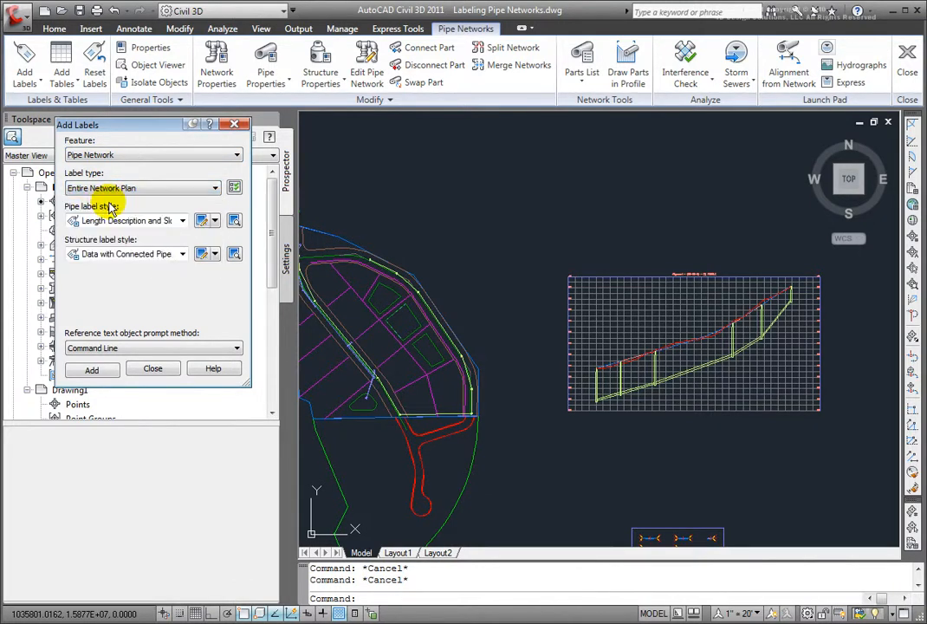
{"action": "left_click", "coordinate": [182, 220]}
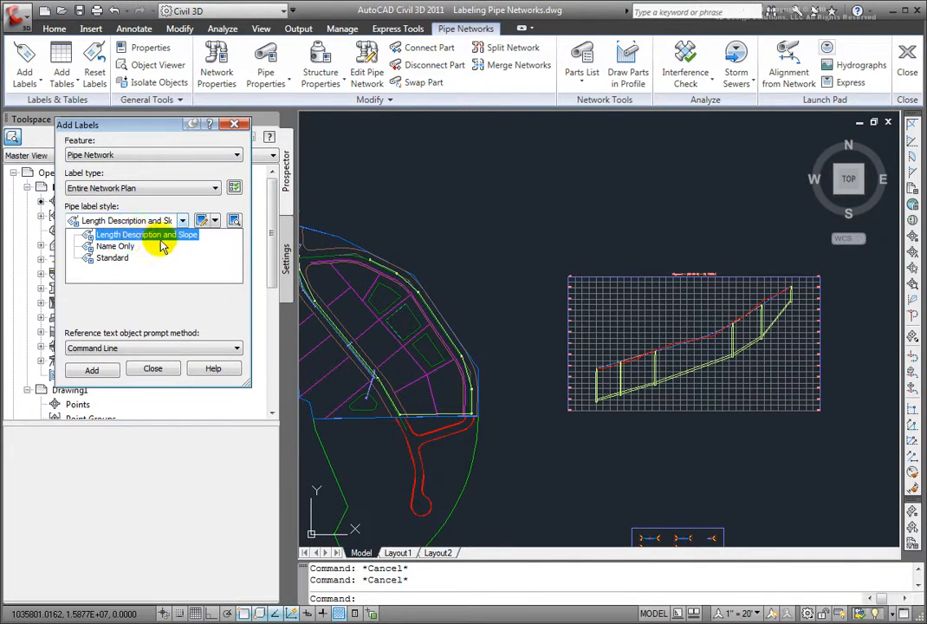
{"action": "left_click", "coordinate": [145, 236]}
{"action": "left_click", "coordinate": [183, 255]}
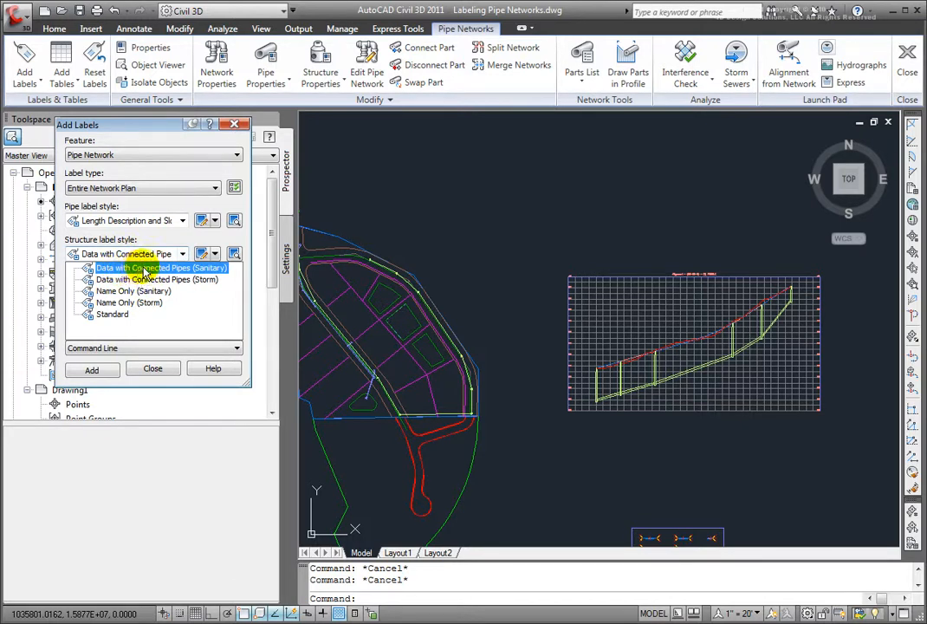
{"action": "left_click", "coordinate": [144, 272]}
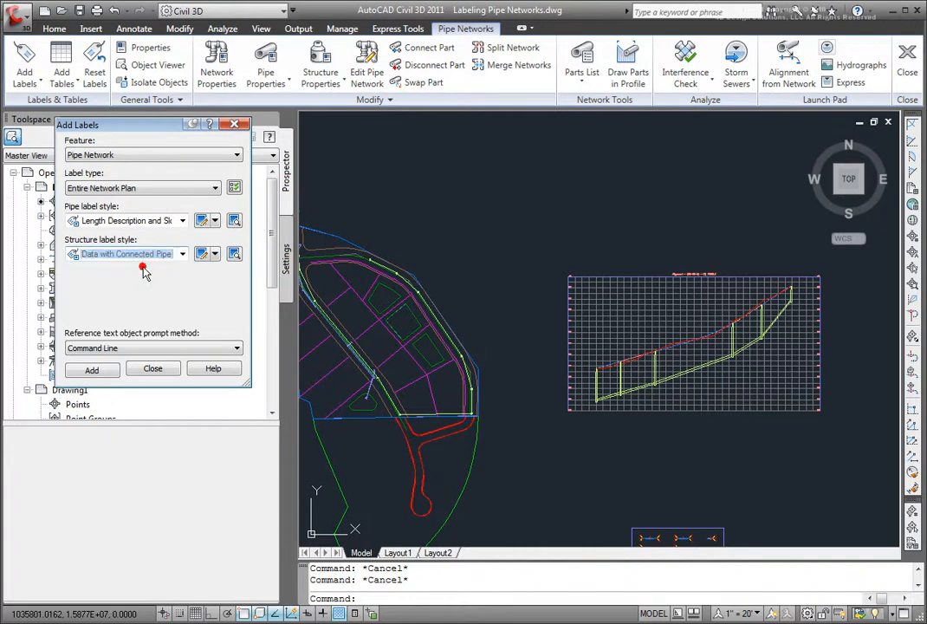
- Add the labels to the whole network by picking one of its pipes near the site's east boundary
{"action": "left_click", "coordinate": [90, 371]}
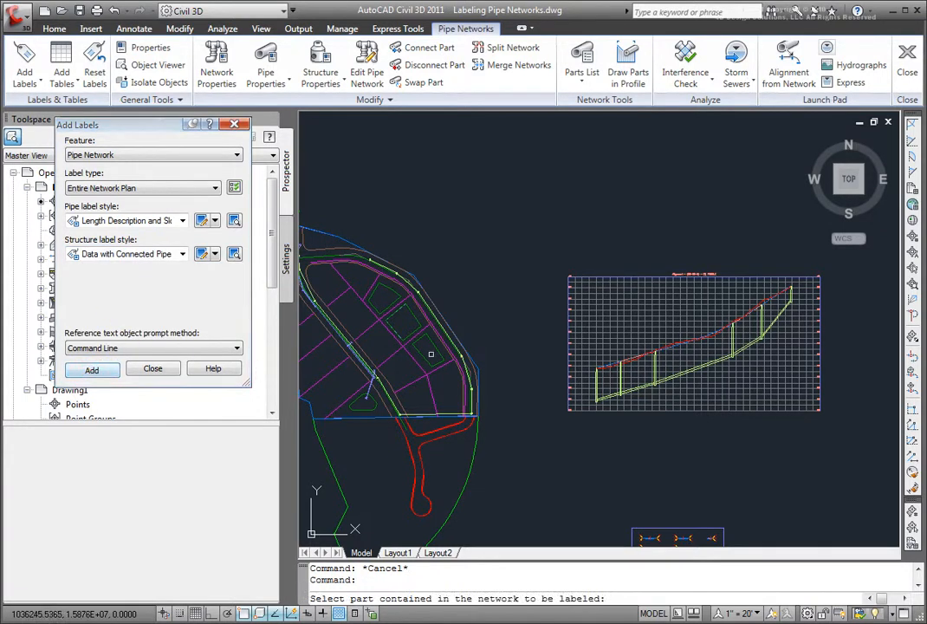
{"action": "scroll", "coordinate": [466, 393], "scroll_direction": "up", "scroll_amount": 5}
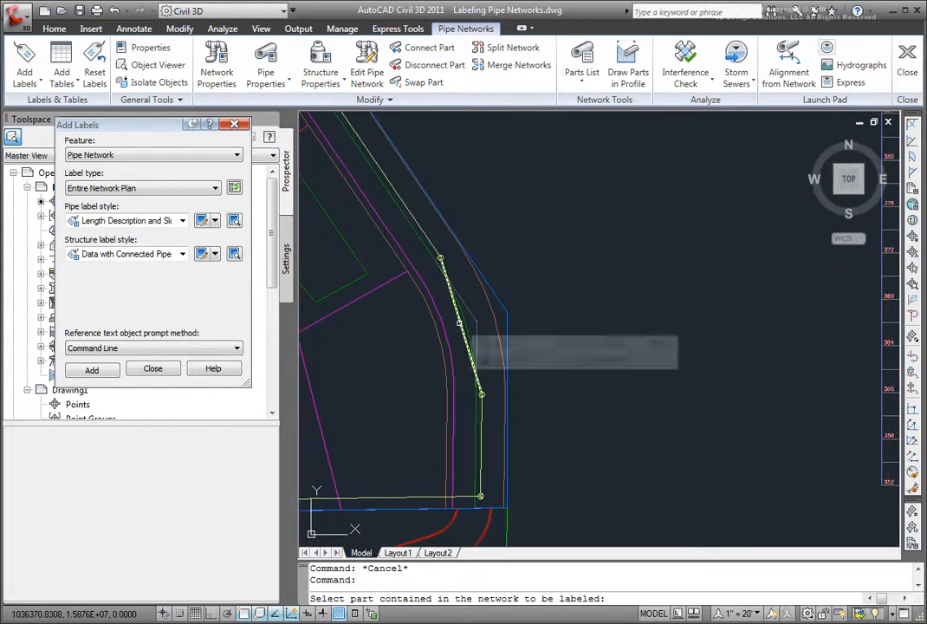
{"action": "left_click", "coordinate": [459, 322]}
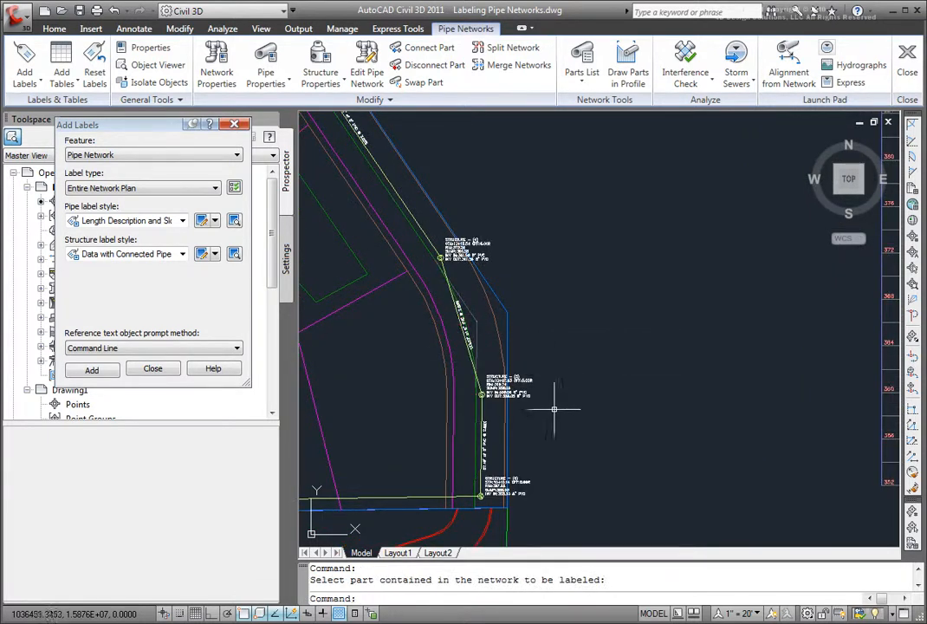
{"action": "key", "text": "Escape"}
- Move the Structure - (6) label into the open space northeast of its structure, beyond the site boundary
{"action": "scroll", "coordinate": [528, 422], "scroll_direction": "up", "scroll_amount": 5}
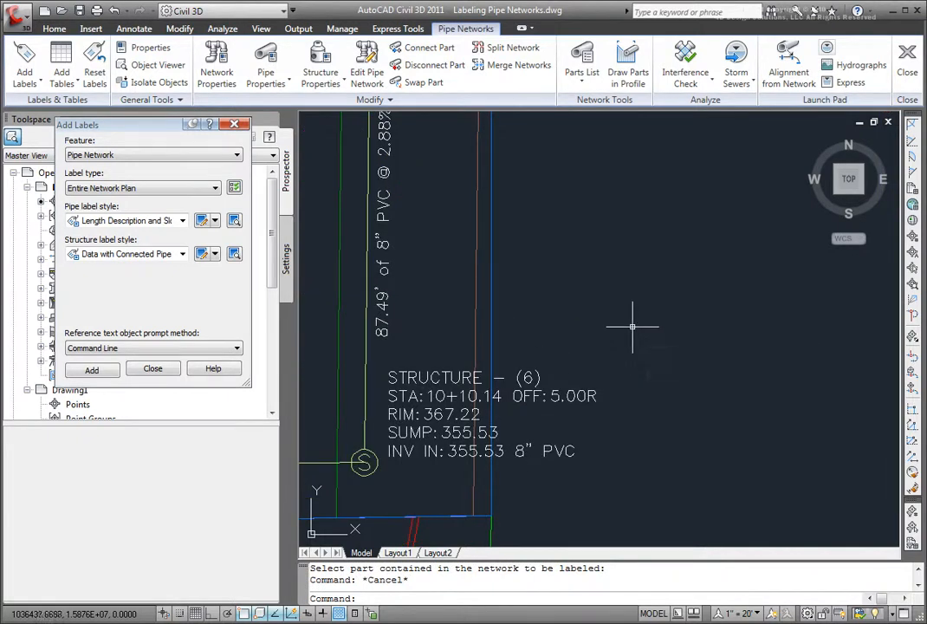
{"action": "left_click", "coordinate": [435, 375]}
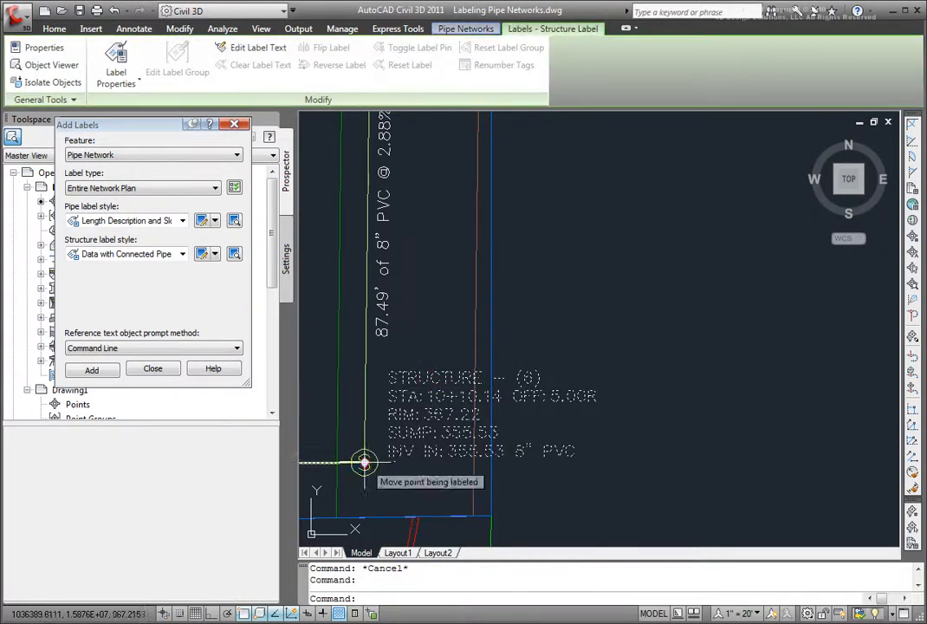
{"action": "left_click", "coordinate": [364, 462]}
{"action": "left_click", "coordinate": [637, 347]}
{"action": "key", "text": "Escape"}
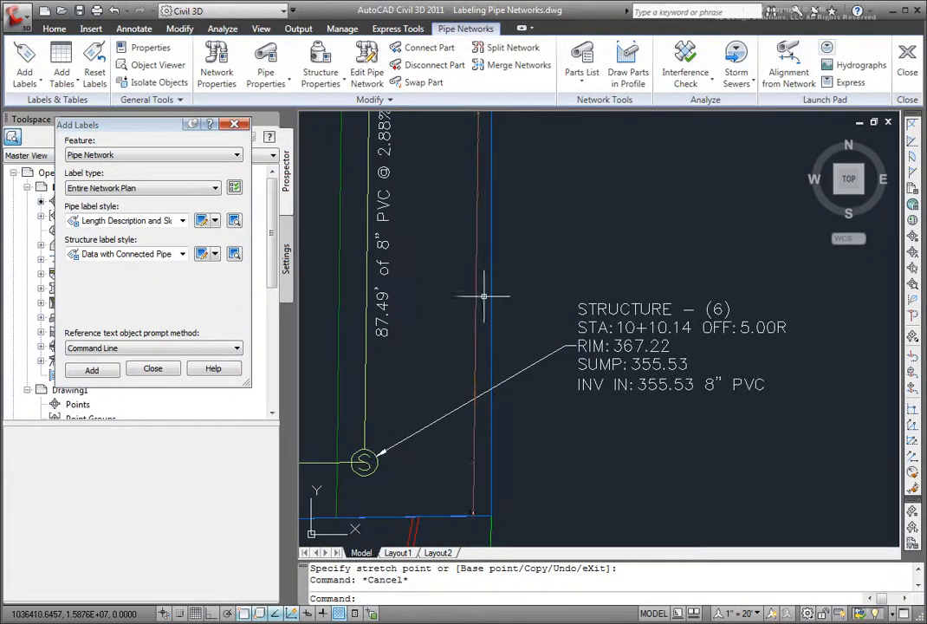
- Move the label of the 87.49' pipe off the pipe into the open space east of the site boundary
{"action": "middle_click_drag", "start_coordinate": [483, 296], "coordinate": [479, 369]}
{"action": "left_click", "coordinate": [372, 299]}
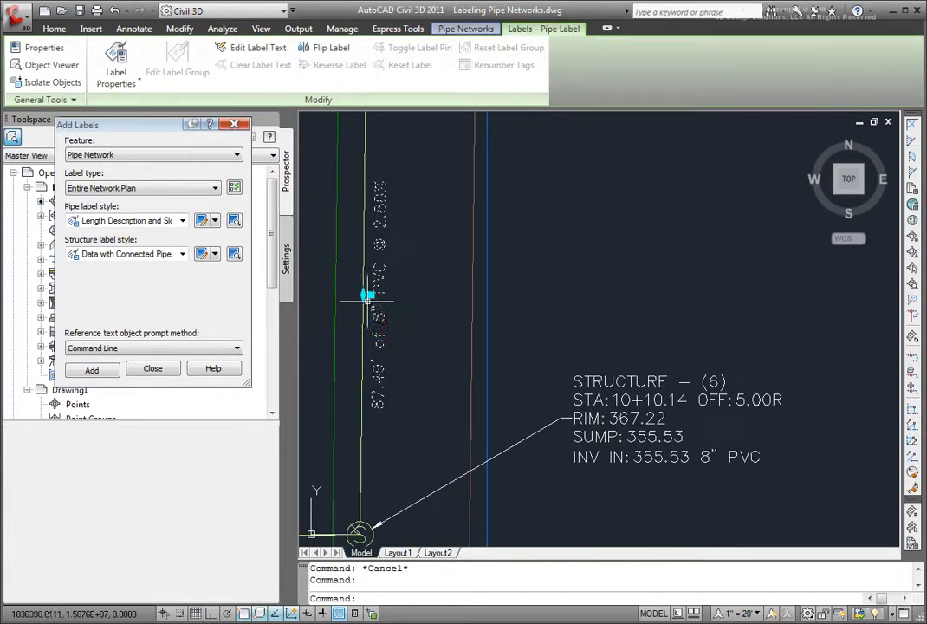
{"action": "left_click", "coordinate": [369, 295]}
{"action": "left_click", "coordinate": [561, 260]}
{"action": "key", "text": "Escape"}
- Move the Structure - (5) label northeast of its structure, past the site boundary
{"action": "scroll", "coordinate": [620, 325], "scroll_direction": "down", "scroll_amount": 4}
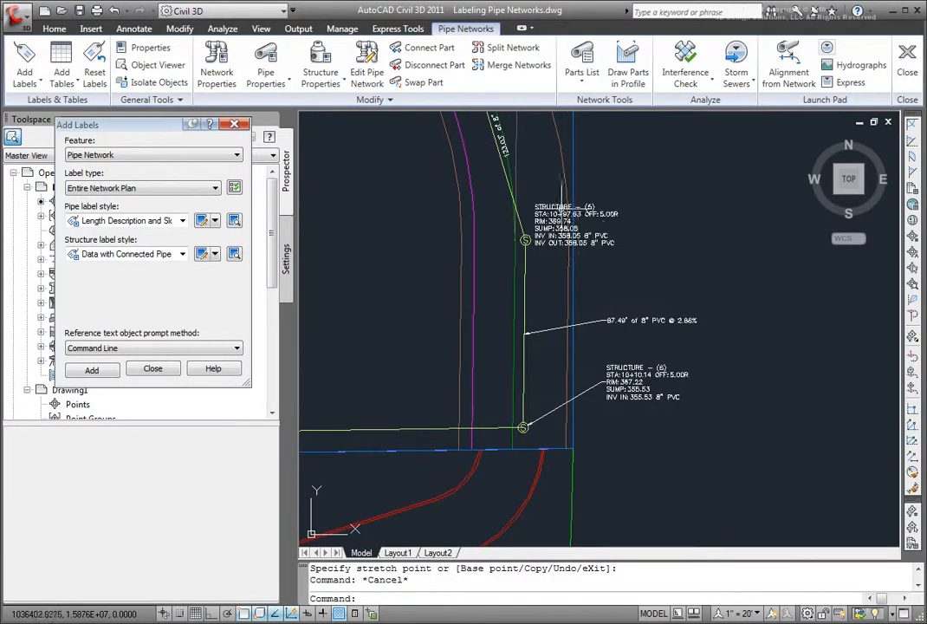
{"action": "scroll", "coordinate": [552, 195], "scroll_direction": "up", "scroll_amount": 4}
{"action": "middle_click_drag", "start_coordinate": [548, 195], "coordinate": [592, 373]}
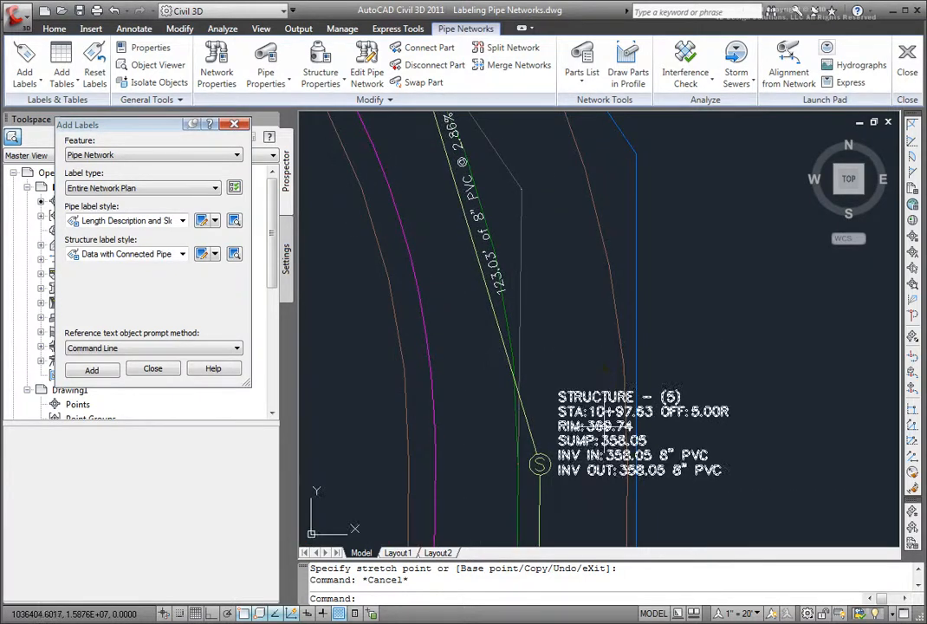
{"action": "left_click", "coordinate": [589, 381]}
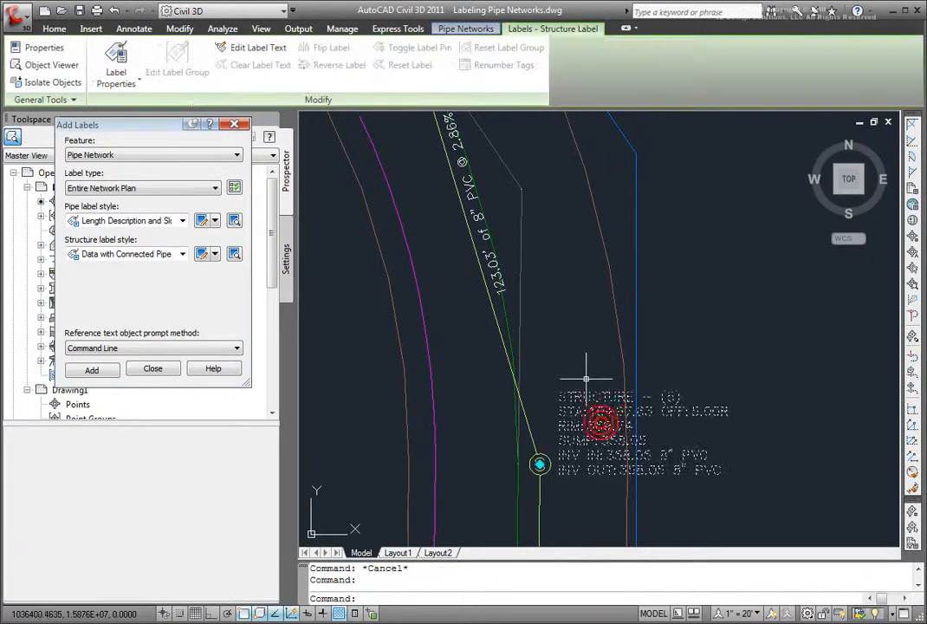
{"action": "left_click", "coordinate": [538, 464]}
{"action": "left_click", "coordinate": [656, 381]}
{"action": "key", "text": "Escape"}
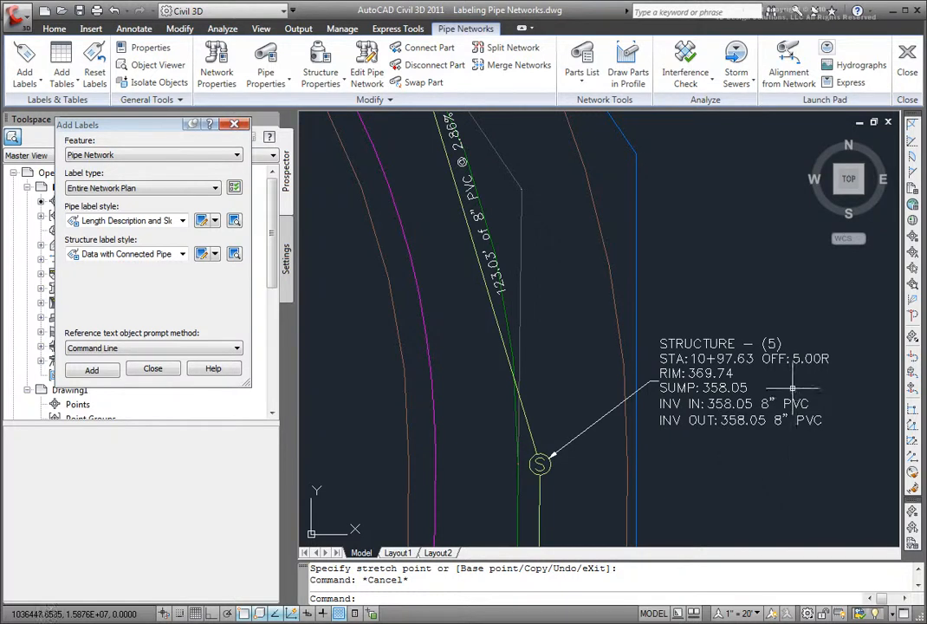
- Open the Structure - (5) label's current style for editing and choose the Structure Text component in its layout
{"action": "left_click", "coordinate": [732, 387]}
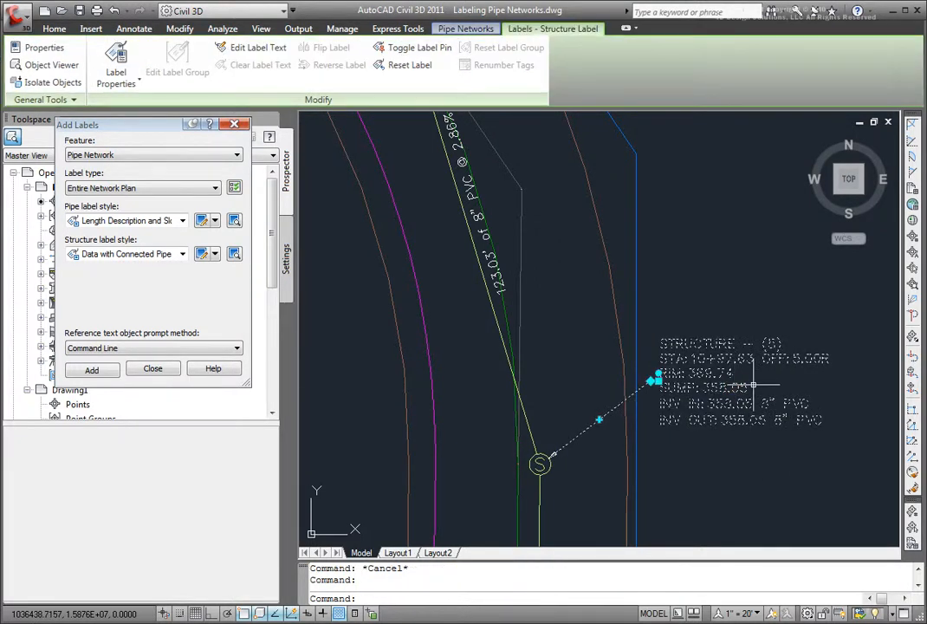
{"action": "left_click", "coordinate": [141, 84]}
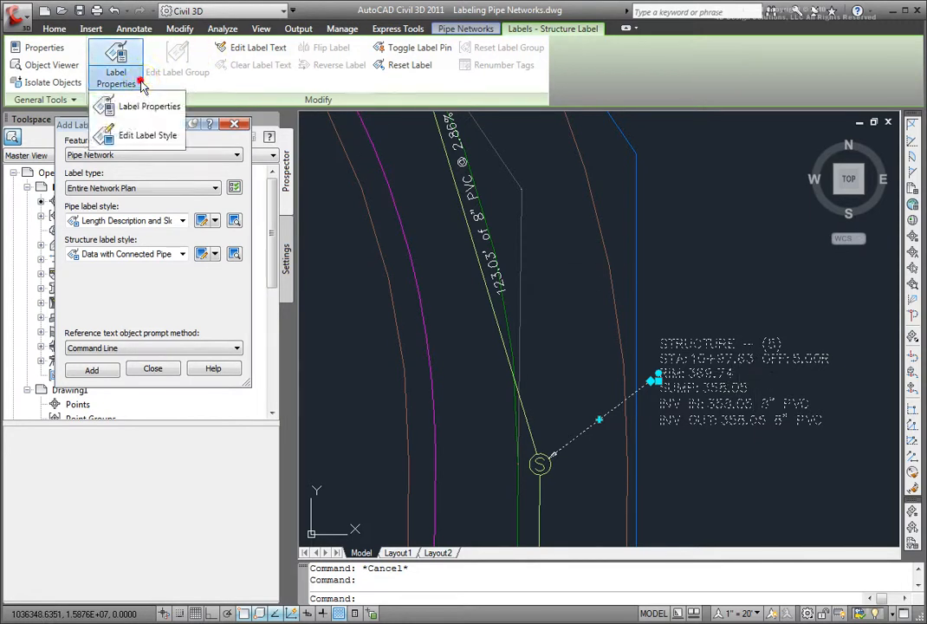
{"action": "left_click", "coordinate": [137, 138]}
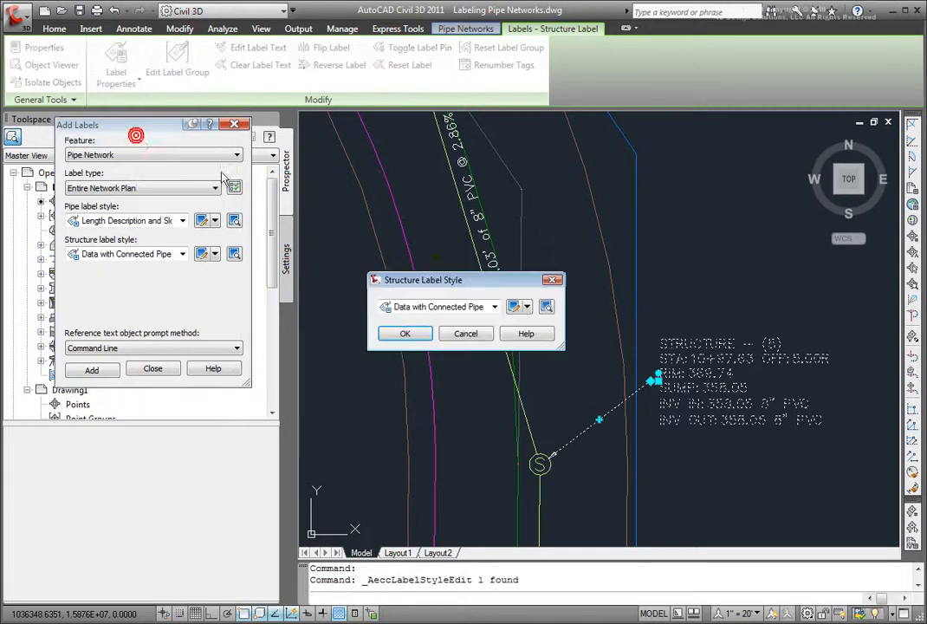
{"action": "left_click", "coordinate": [528, 307]}
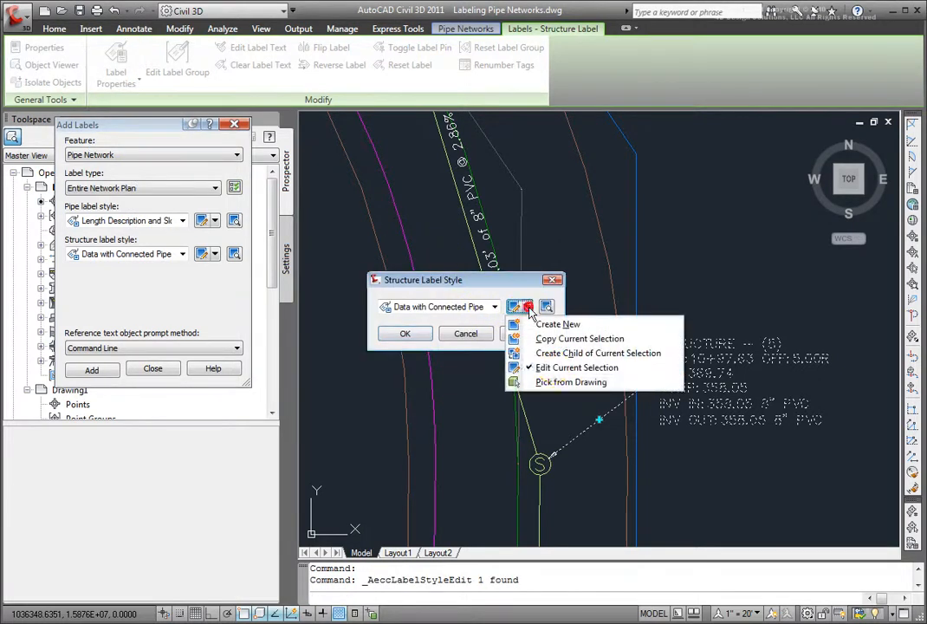
{"action": "left_click", "coordinate": [563, 427]}
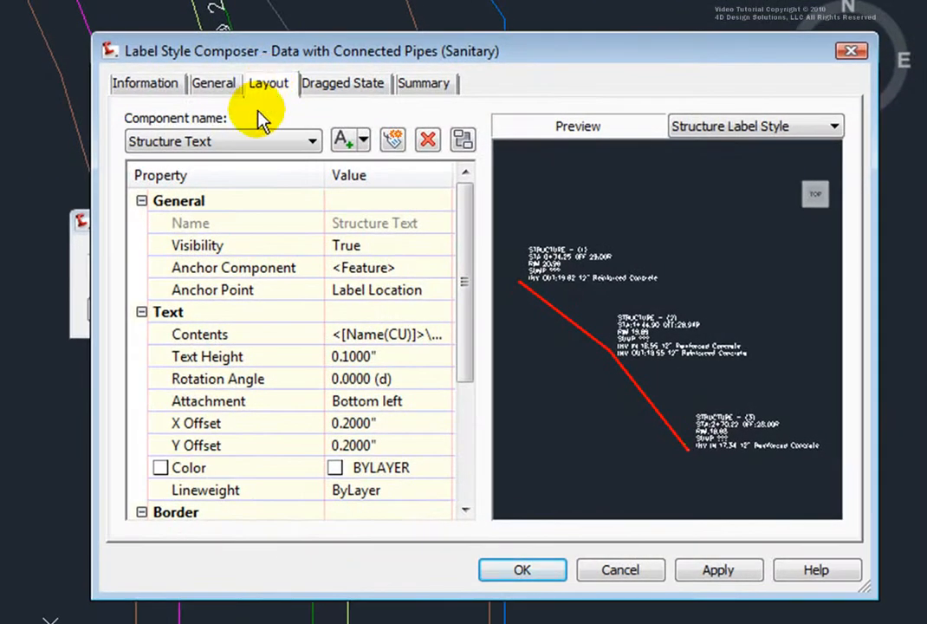
{"action": "left_click", "coordinate": [227, 148]}
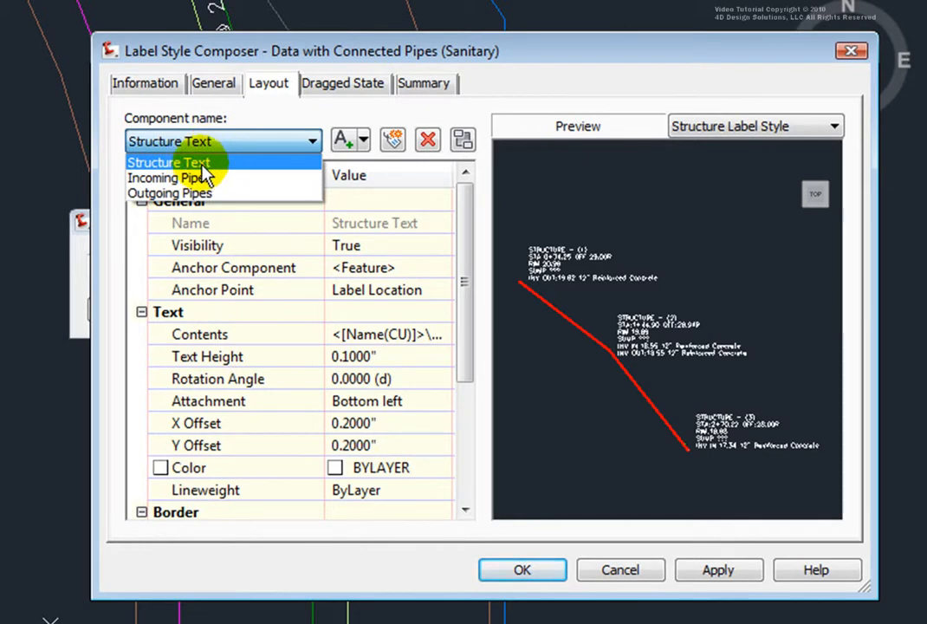
{"action": "left_click", "coordinate": [202, 170]}
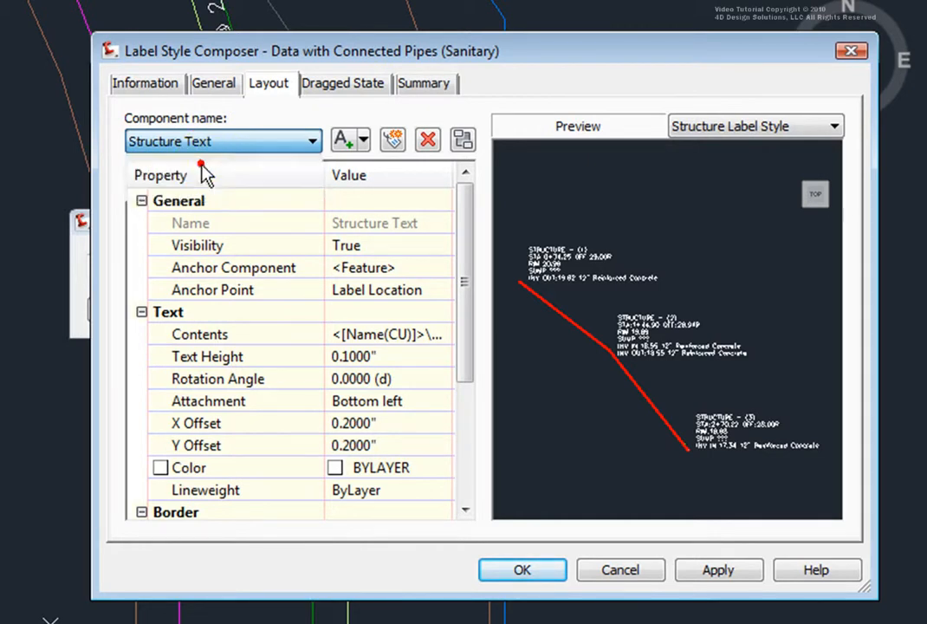
- Delete the SUMP elevation line from the Structure Text contents and apply the edited label style
{"action": "left_click", "coordinate": [417, 336]}
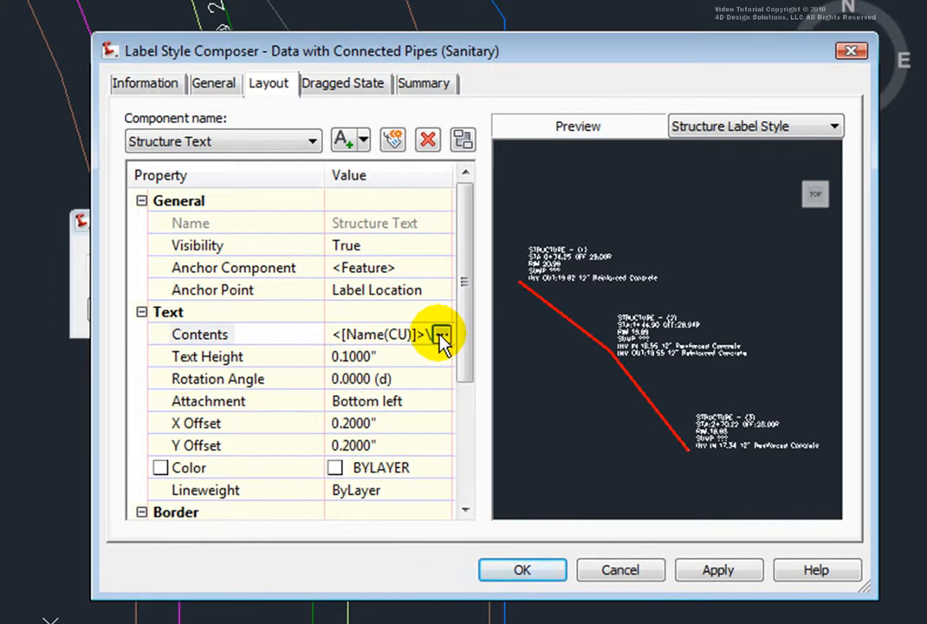
{"action": "left_click", "coordinate": [442, 336]}
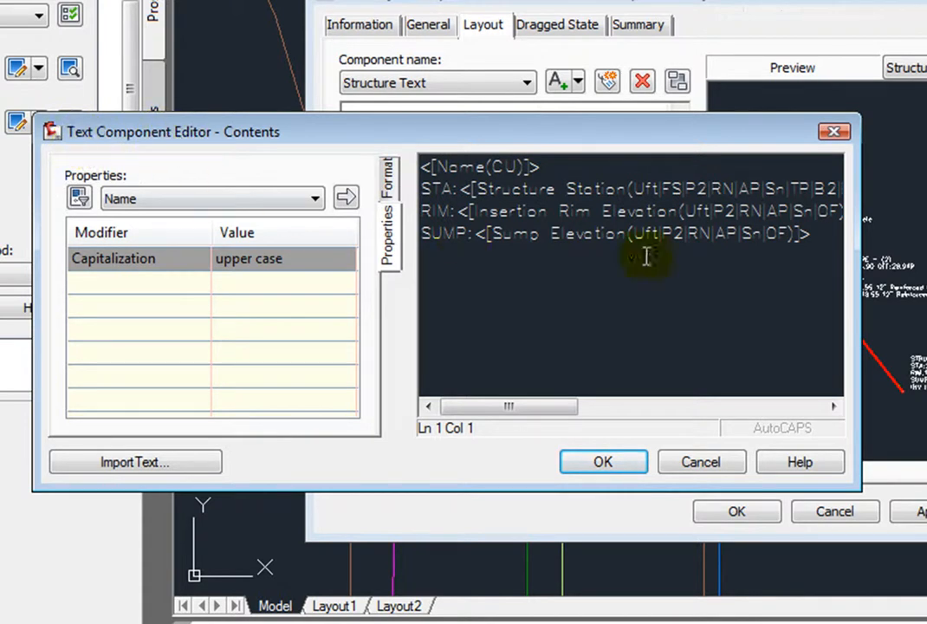
{"action": "left_click", "coordinate": [770, 233]}
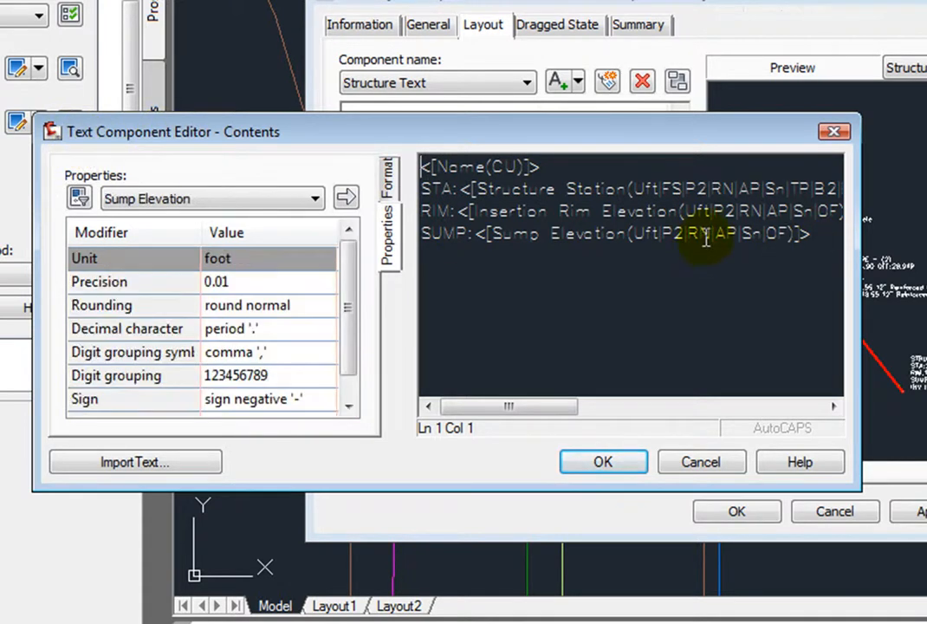
{"action": "double_click", "coordinate": [703, 234]}
{"action": "key", "text": "Delete"}
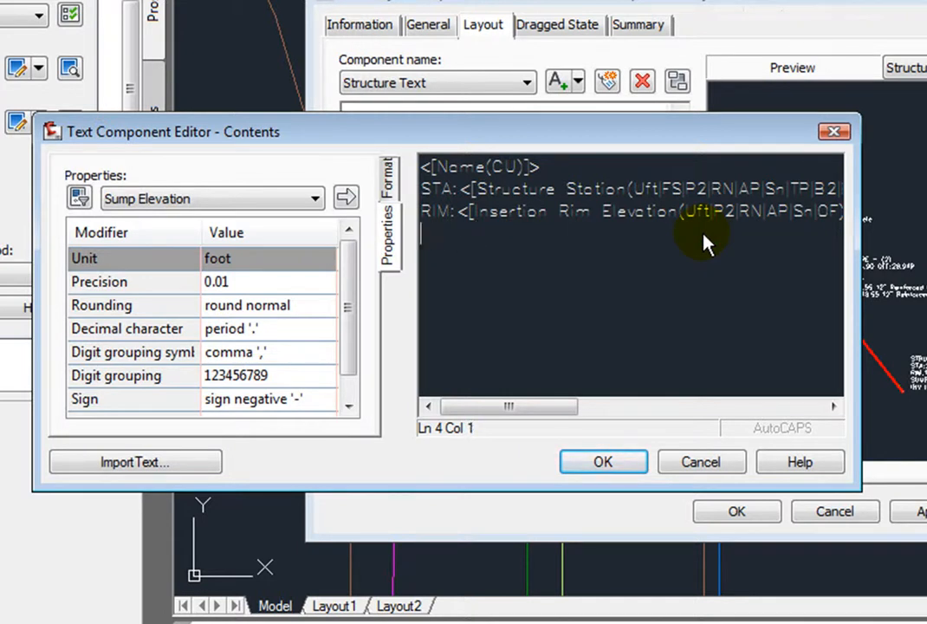
{"action": "key", "text": "BackSpace"}
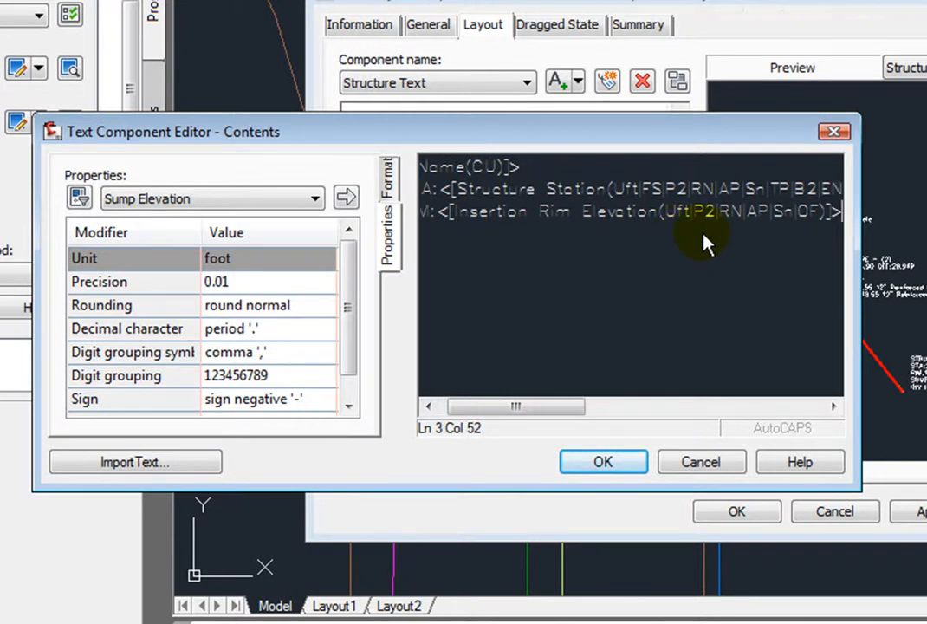
{"action": "left_click", "coordinate": [611, 462]}
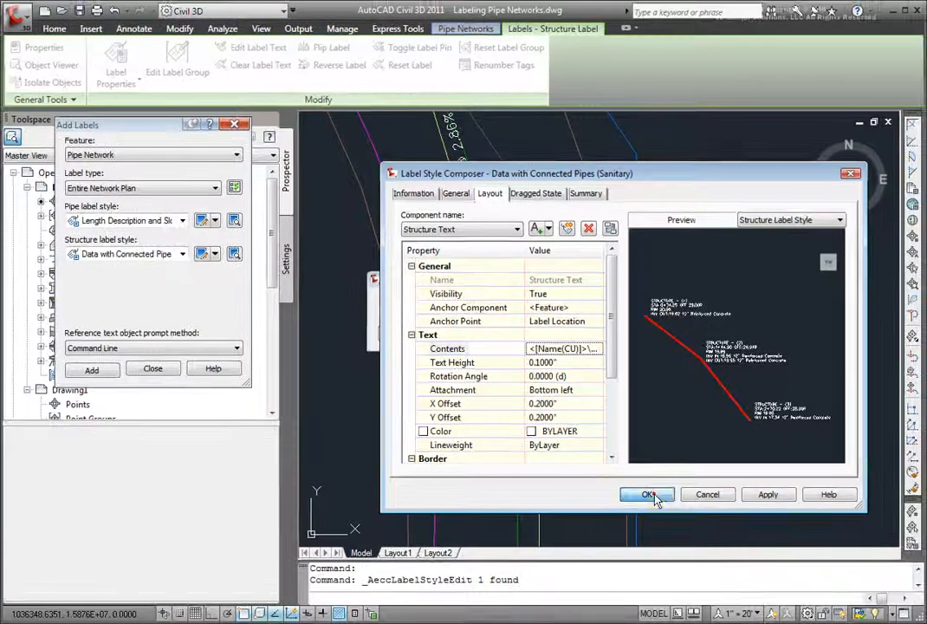
{"action": "left_click", "coordinate": [649, 494]}
{"action": "left_click", "coordinate": [405, 335]}
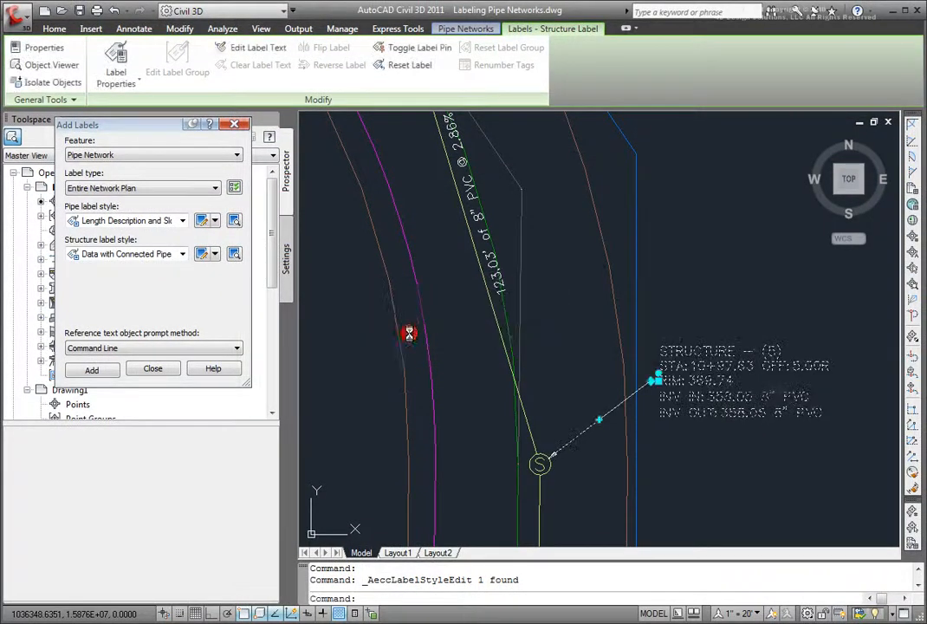
{"action": "key", "text": "Escape"}
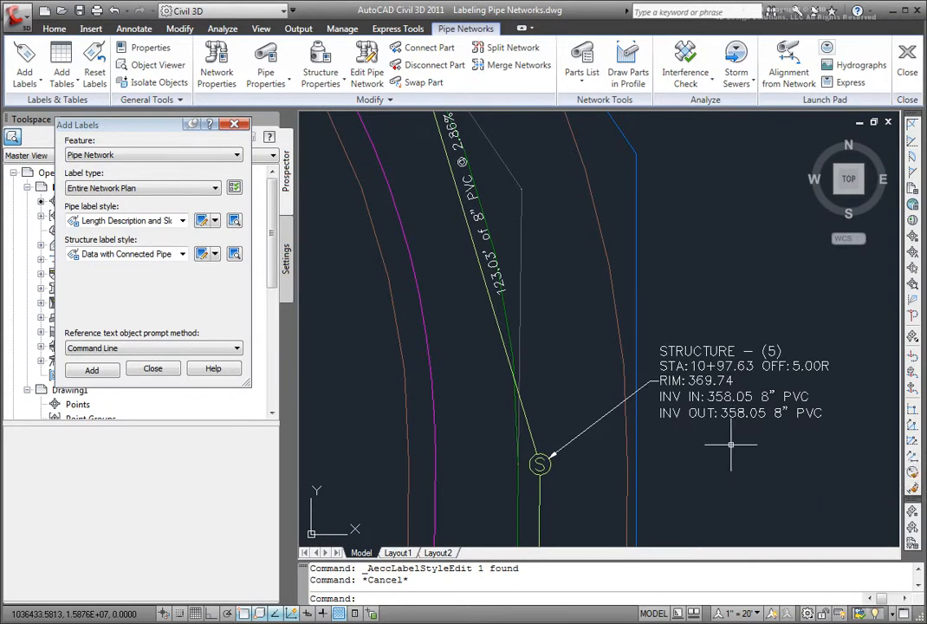
- Open the current label style of the 123.03' pipe label for editing
{"action": "scroll", "coordinate": [723, 430], "scroll_direction": "down", "scroll_amount": 2}
{"action": "scroll", "coordinate": [663, 359], "scroll_direction": "up", "scroll_amount": 4}
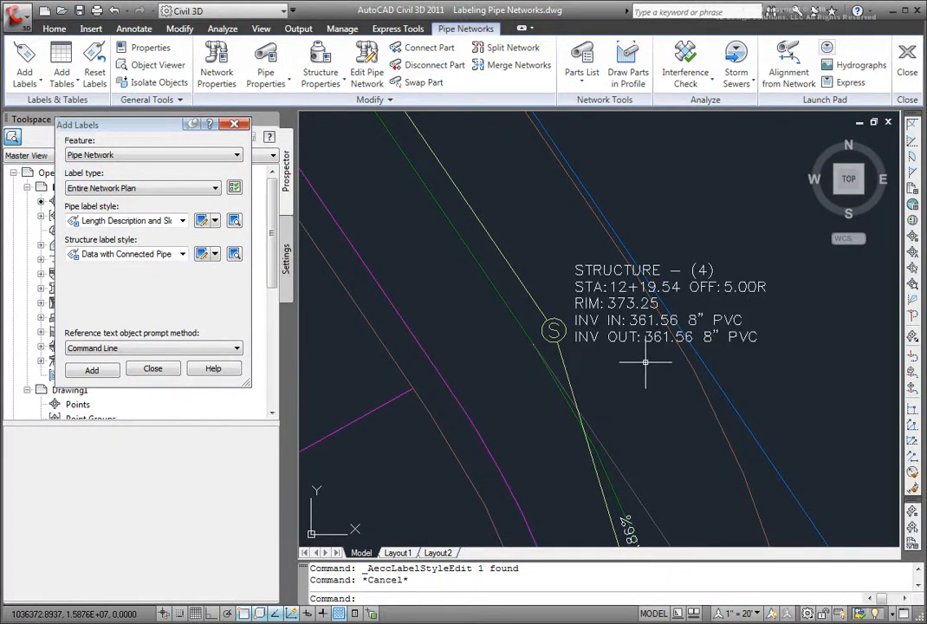
{"action": "mouse_move", "coordinate": [670, 402]}
{"action": "middle_mouse_down"}
{"action": "mouse_move", "coordinate": [554, 157]}
{"action": "mouse_move", "coordinate": [556, 169]}
{"action": "middle_mouse_up"}
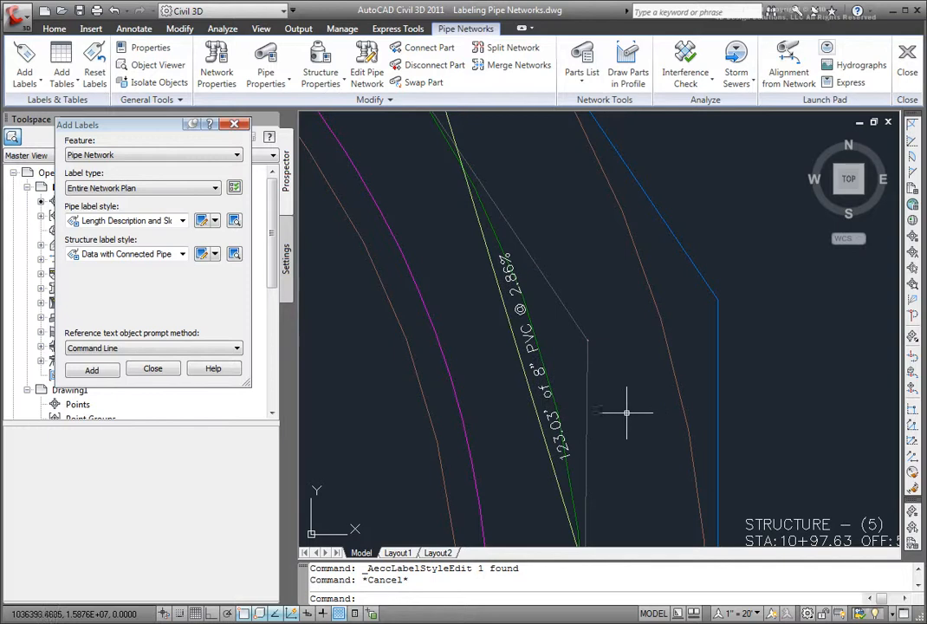
{"action": "scroll", "coordinate": [626, 413], "scroll_direction": "up", "scroll_amount": 1}
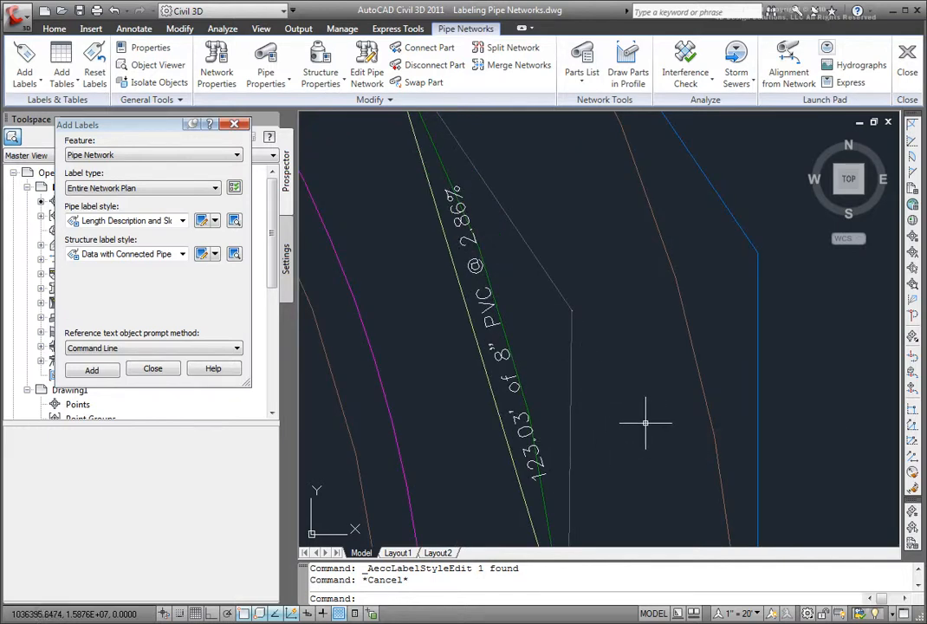
{"action": "left_click", "coordinate": [491, 325]}
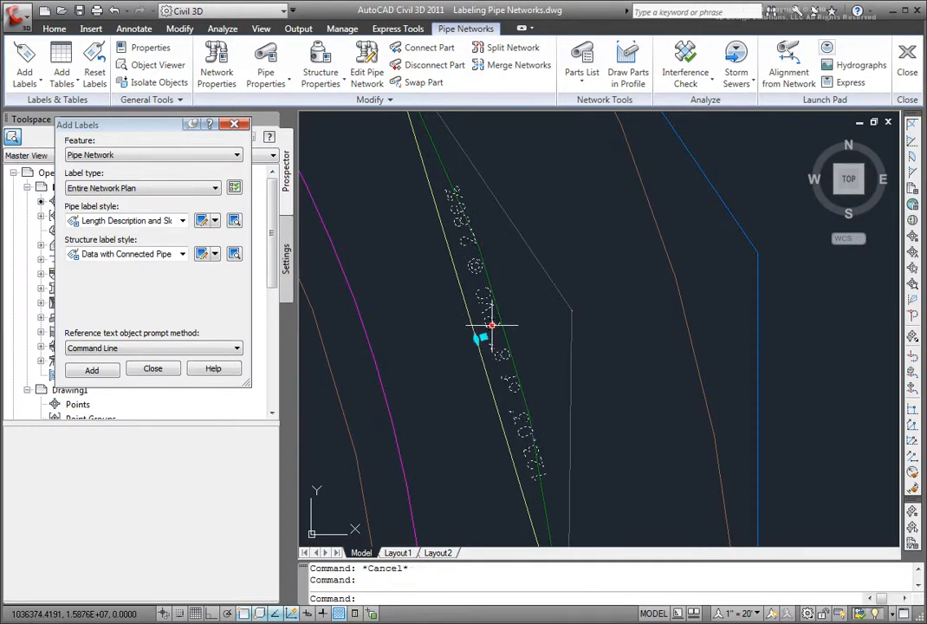
{"action": "left_click", "coordinate": [137, 83]}
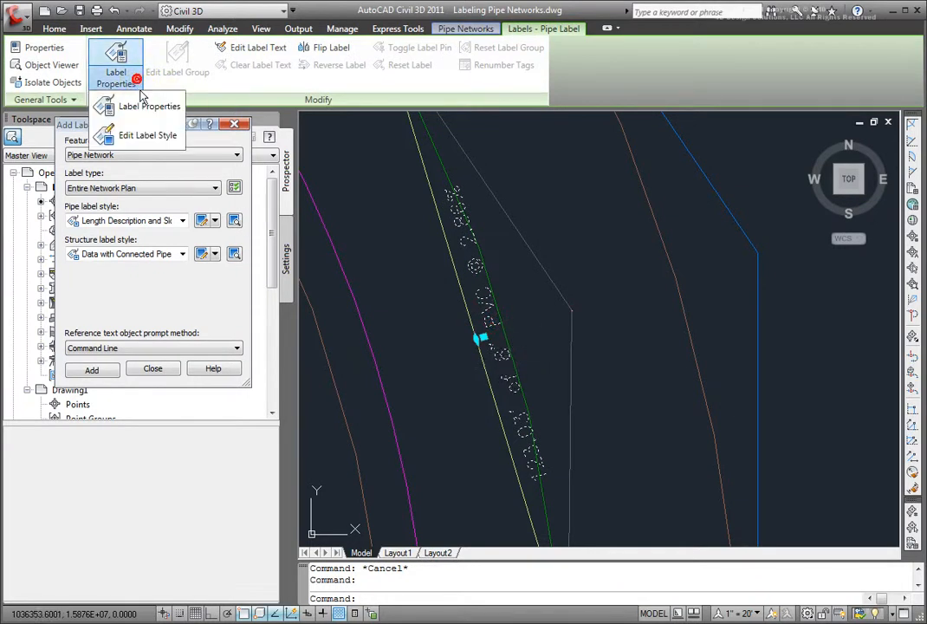
{"action": "left_click", "coordinate": [138, 137]}
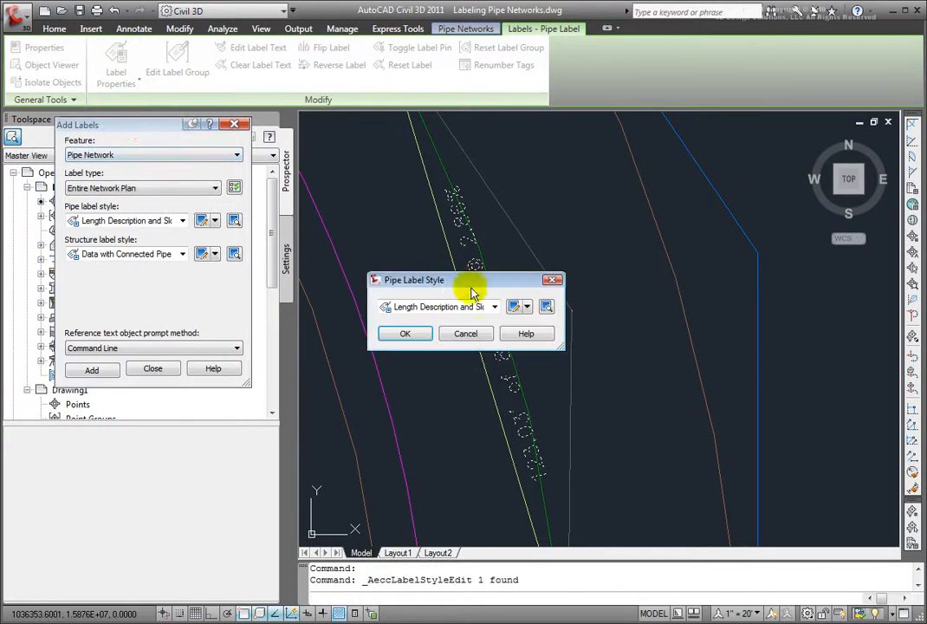
{"action": "left_click", "coordinate": [527, 308]}
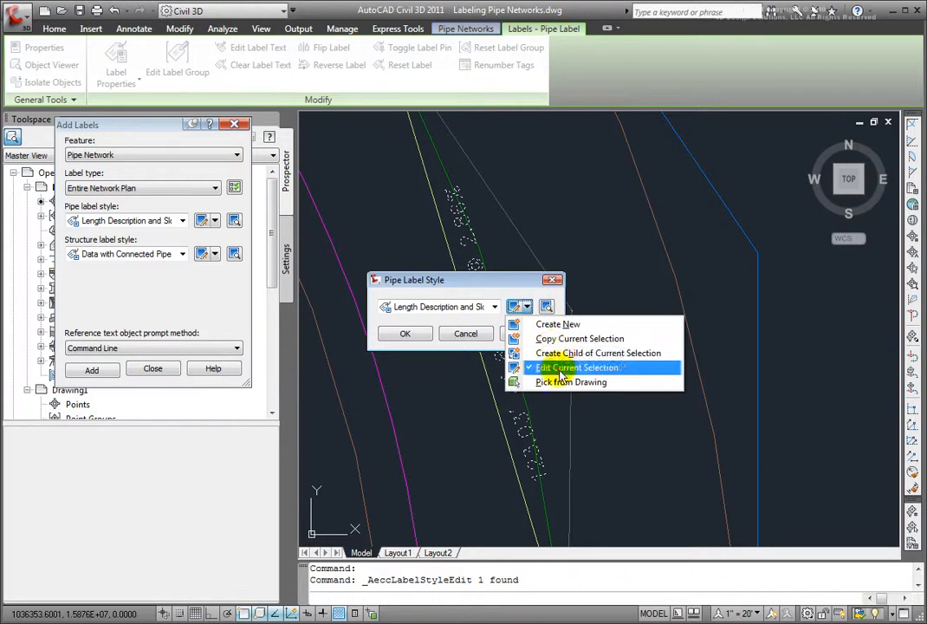
{"action": "left_click", "coordinate": [554, 364]}
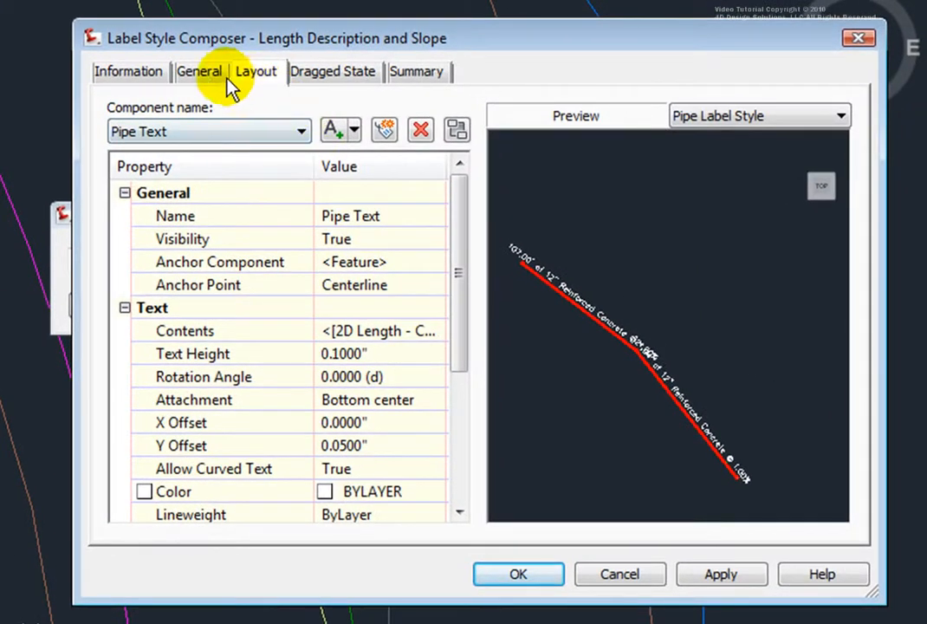
- Set the pipe label style's Readability Bias to 100 degrees and apply the edited style
{"action": "left_click", "coordinate": [206, 82]}
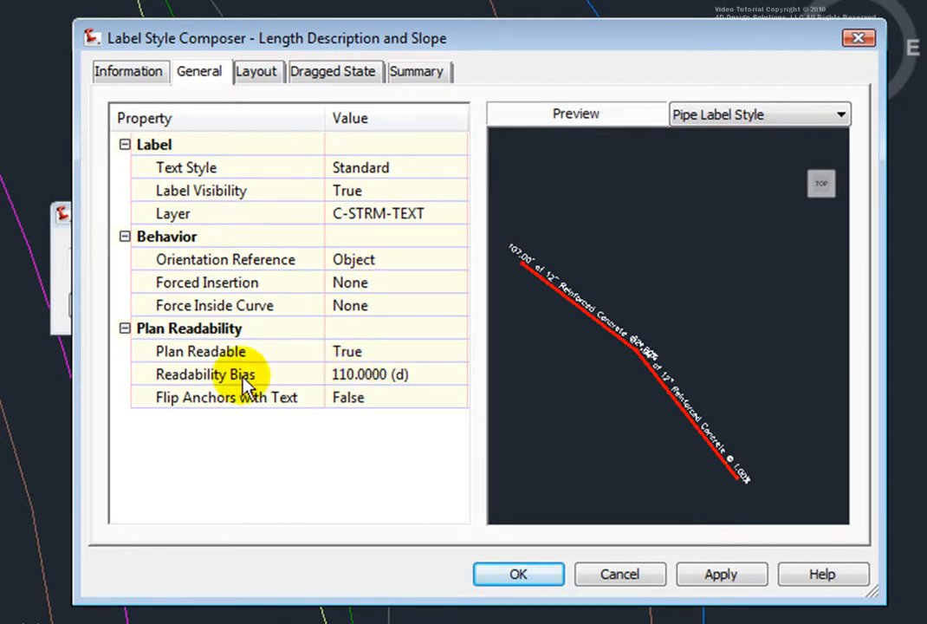
{"action": "left_click", "coordinate": [434, 378]}
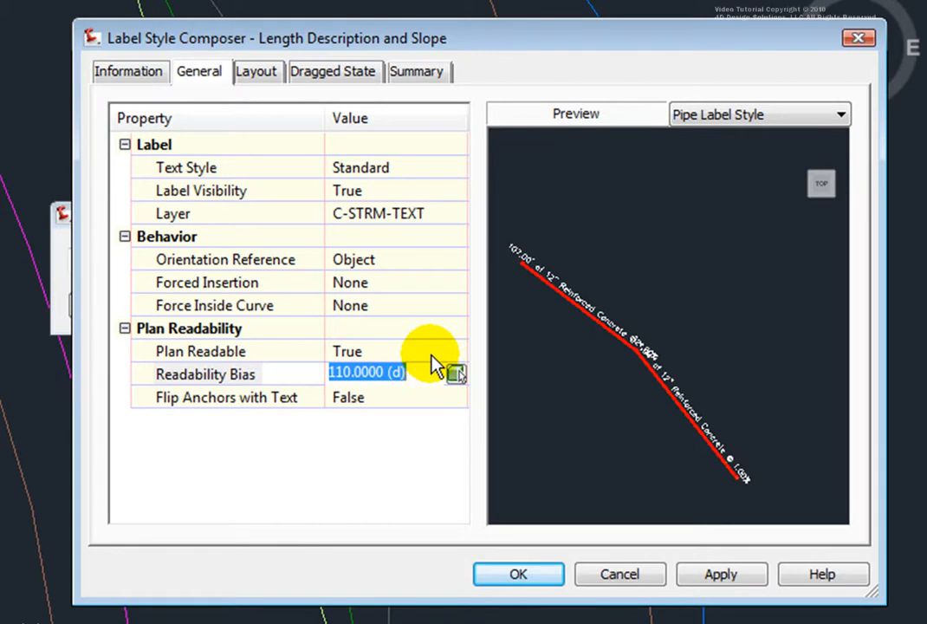
{"action": "type", "text": "100"}
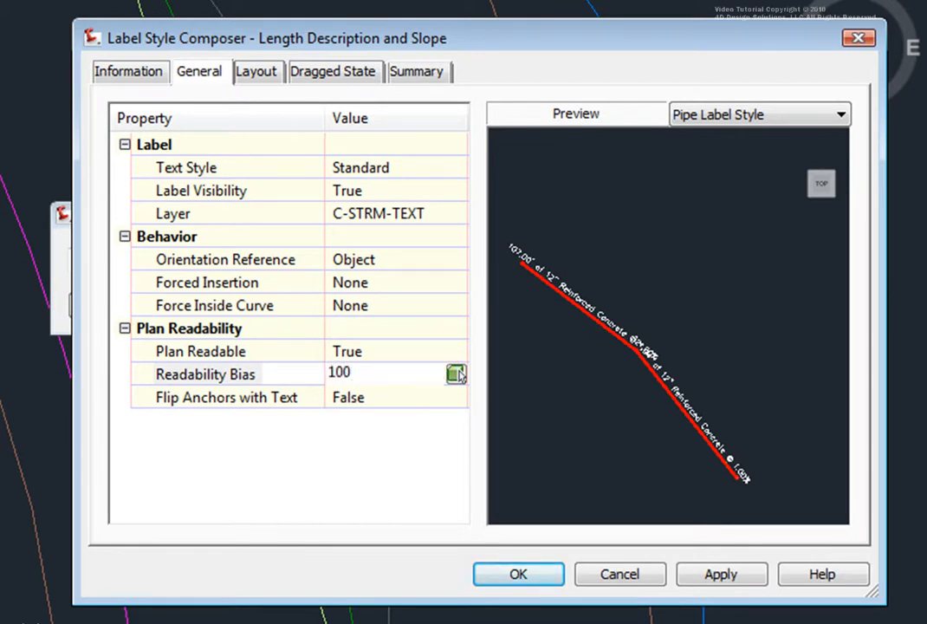
{"action": "left_click", "coordinate": [389, 454]}
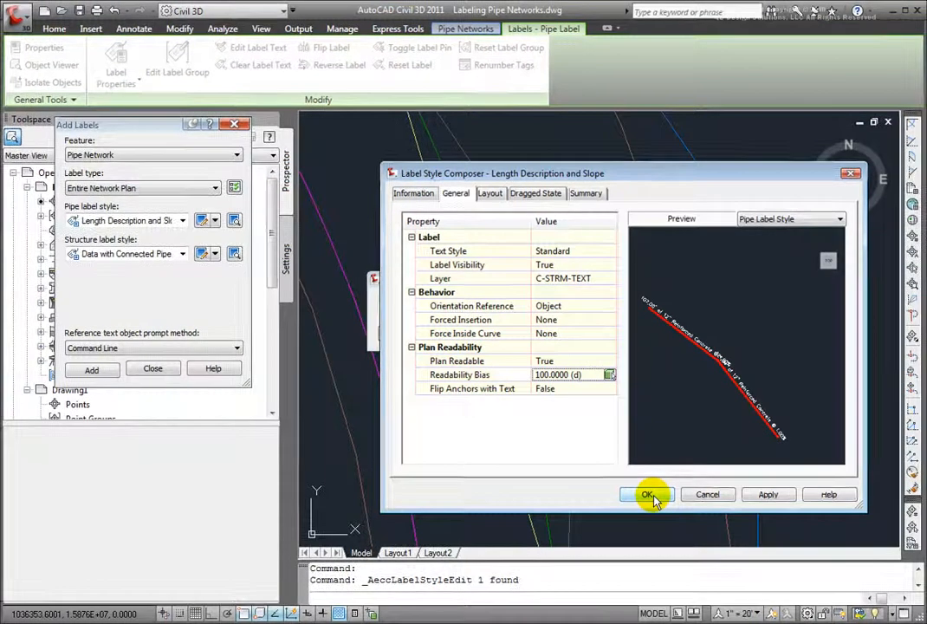
{"action": "left_click", "coordinate": [518, 573]}
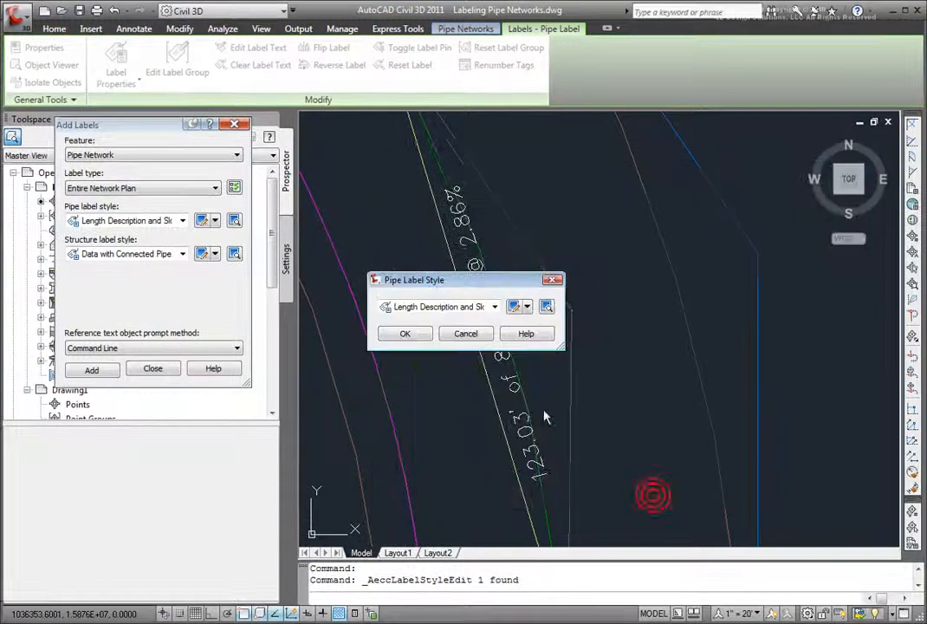
{"action": "left_click", "coordinate": [407, 333]}
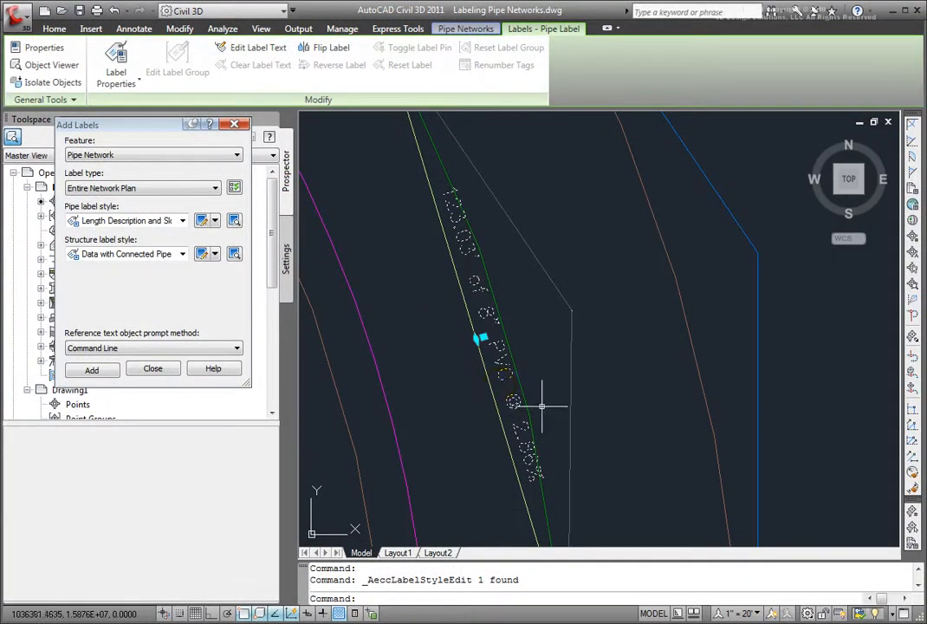
{"action": "key", "text": "Escape"}
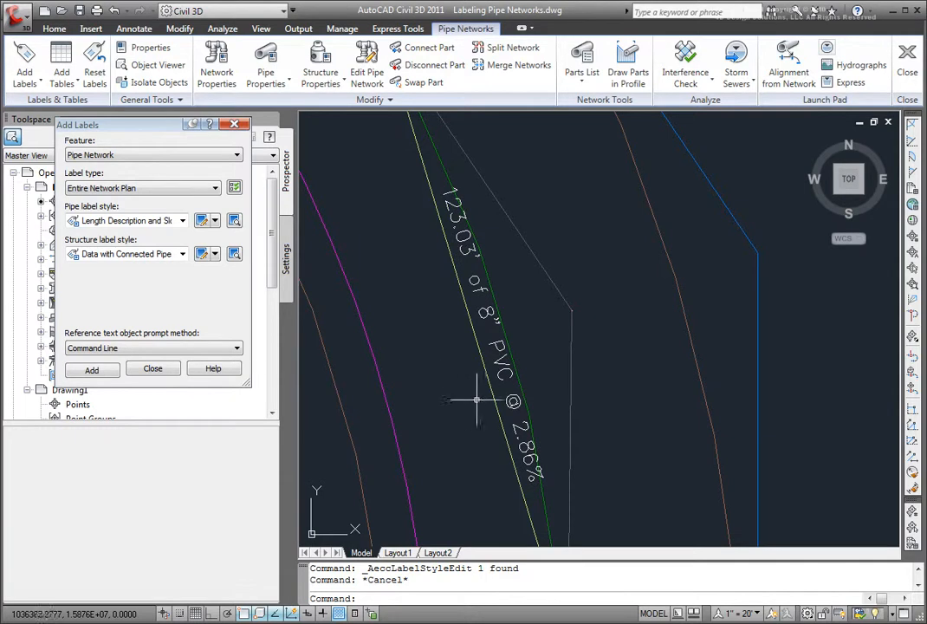
- Flip the 123.03' pipe label to the opposite side of its pipe
{"action": "left_click", "coordinate": [500, 350]}
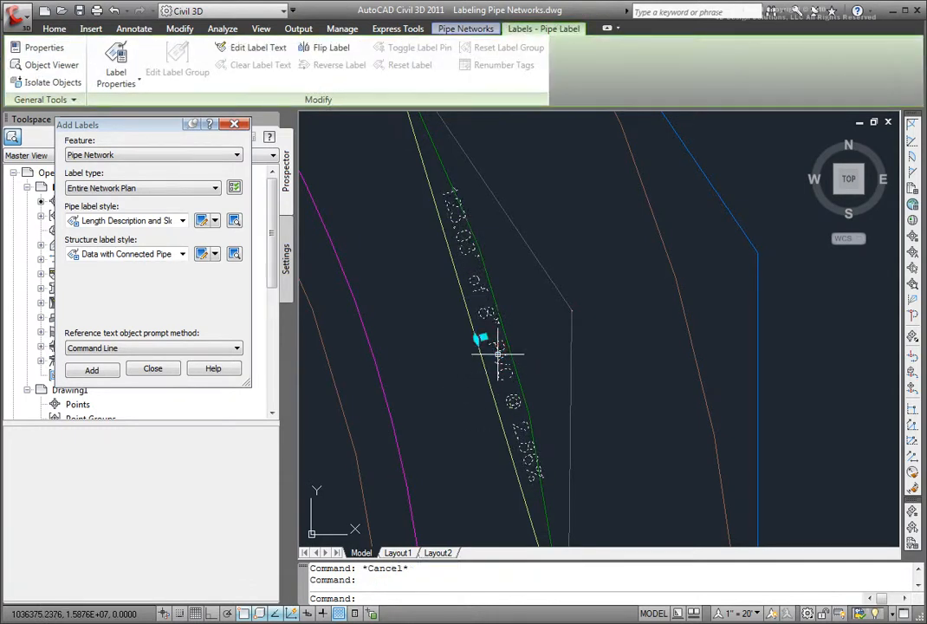
{"action": "left_click", "coordinate": [331, 51]}
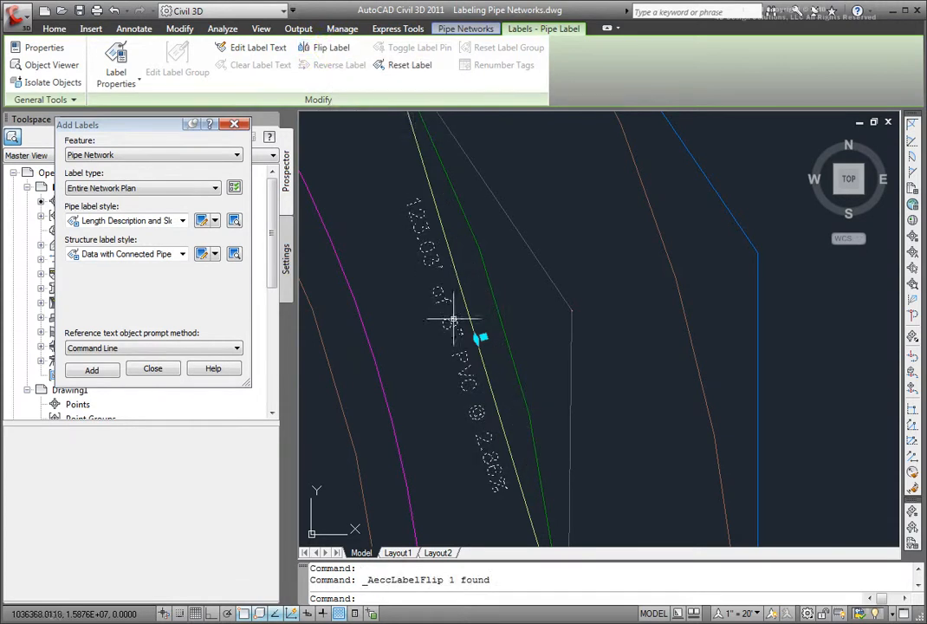
{"action": "key", "text": "Escape"}
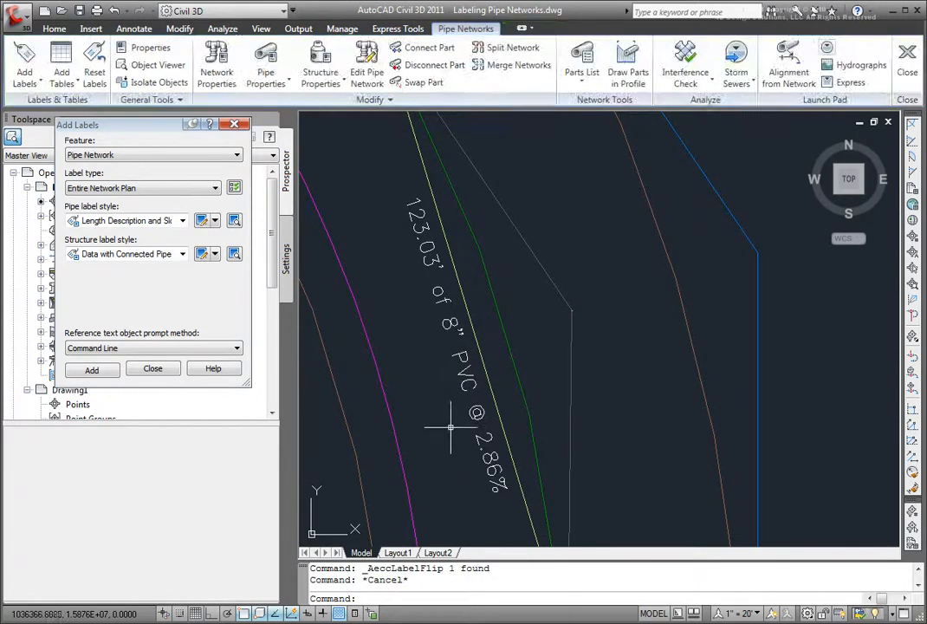
- Slide the 123.03' pipe label north along its pipe
{"action": "left_click", "coordinate": [466, 374]}
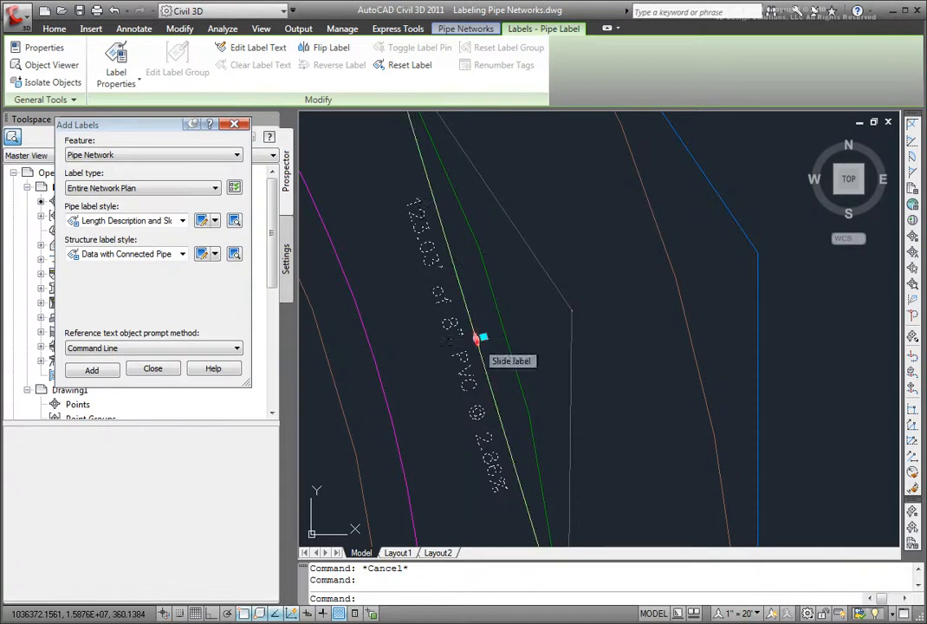
{"action": "left_click", "coordinate": [476, 338]}
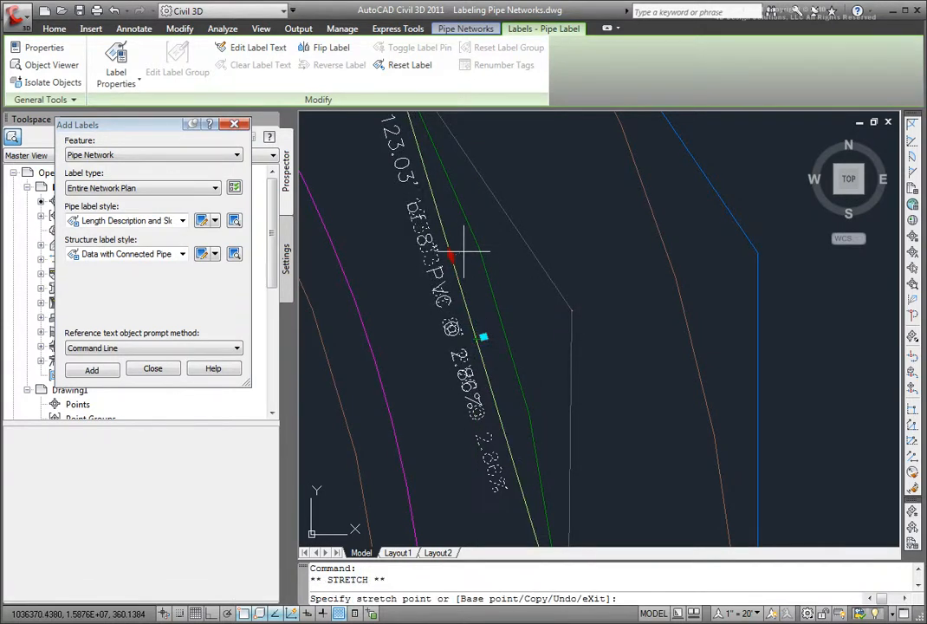
{"action": "left_click", "coordinate": [453, 250]}
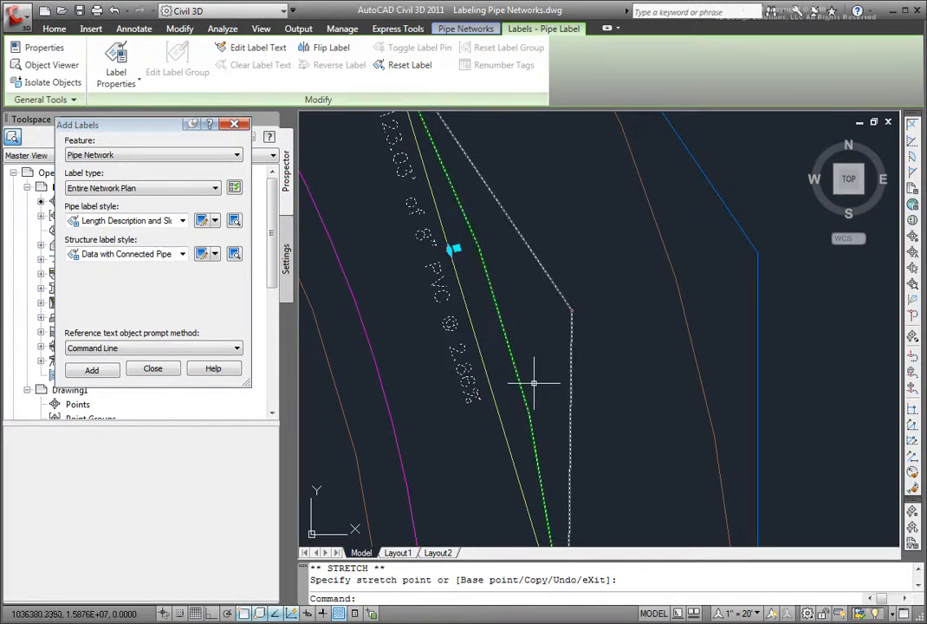
{"action": "key", "text": "Escape"}
- Set the label type to Entire Network Profile for the profile view, keeping Length Description and Slope as the pipe label style
{"action": "scroll", "coordinate": [563, 368], "scroll_direction": "down", "scroll_amount": 5}
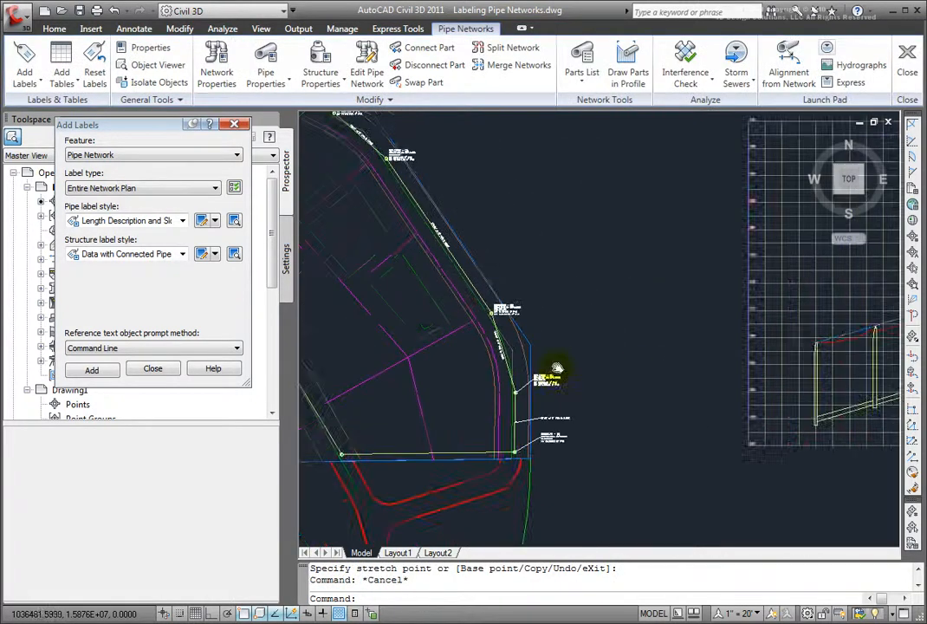
{"action": "middle_click_drag", "start_coordinate": [640, 377], "coordinate": [444, 364]}
{"action": "scroll", "coordinate": [467, 367], "scroll_direction": "down", "scroll_amount": 5}
{"action": "scroll", "coordinate": [576, 369], "scroll_direction": "up", "scroll_amount": 4}
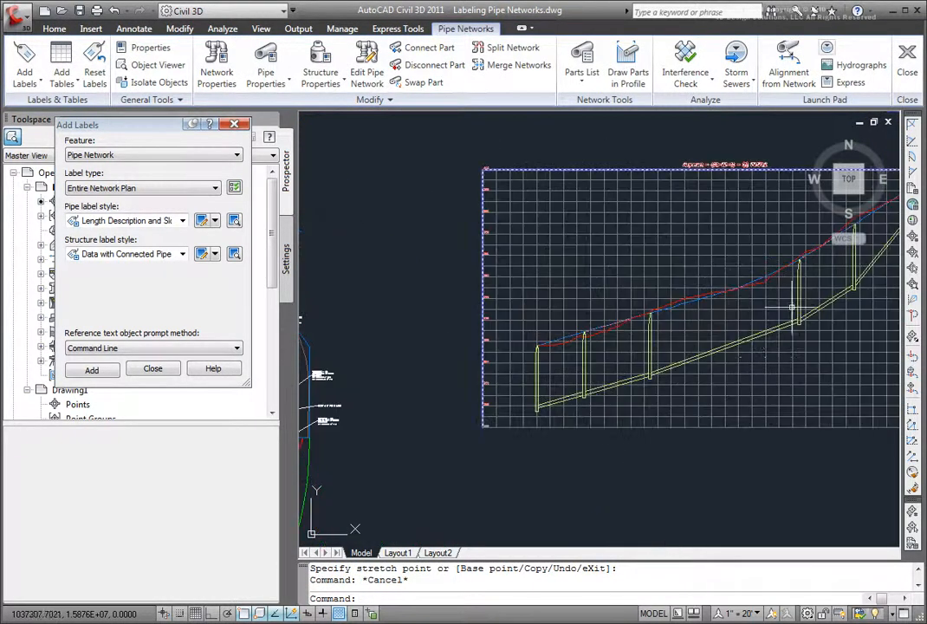
{"action": "middle_click_drag", "start_coordinate": [664, 348], "coordinate": [574, 358]}
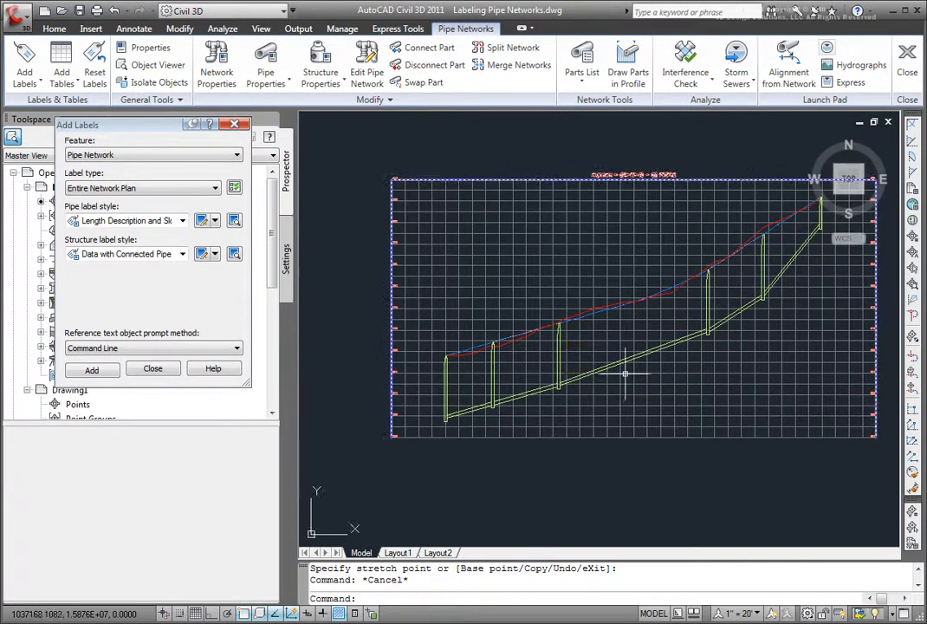
{"action": "left_click", "coordinate": [173, 187]}
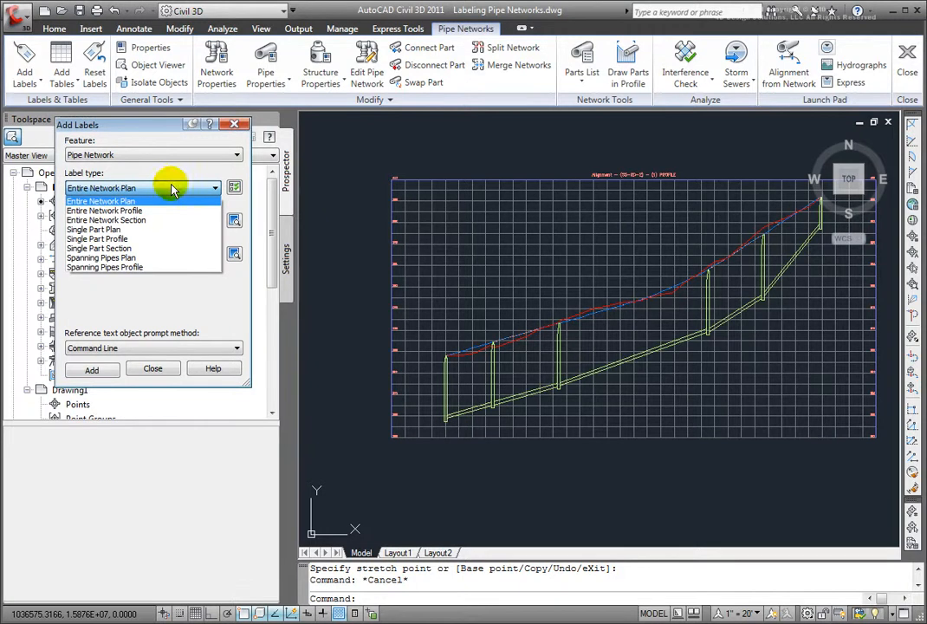
{"action": "left_click", "coordinate": [128, 210]}
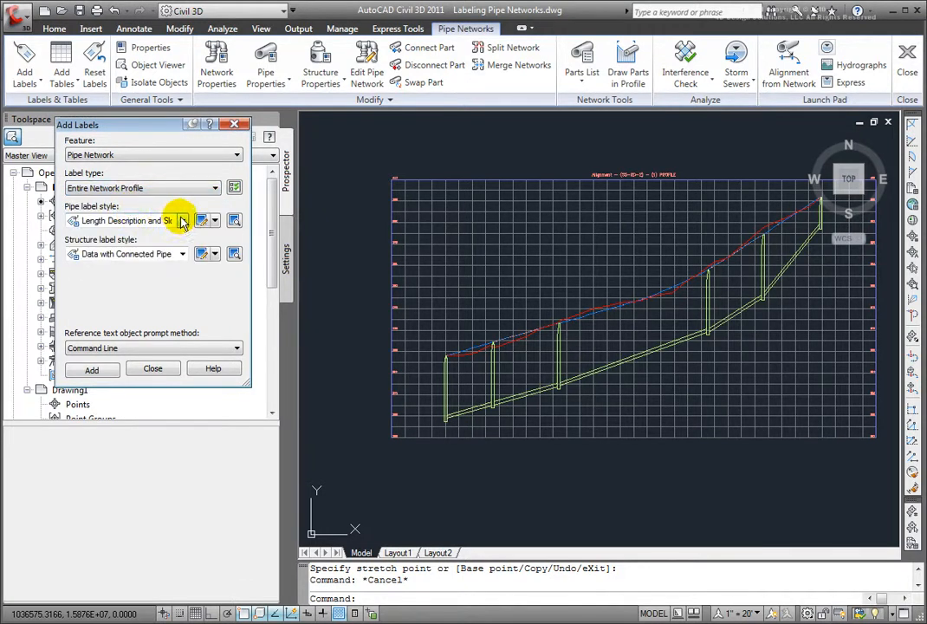
{"action": "left_click", "coordinate": [181, 221]}
{"action": "left_click", "coordinate": [162, 234]}
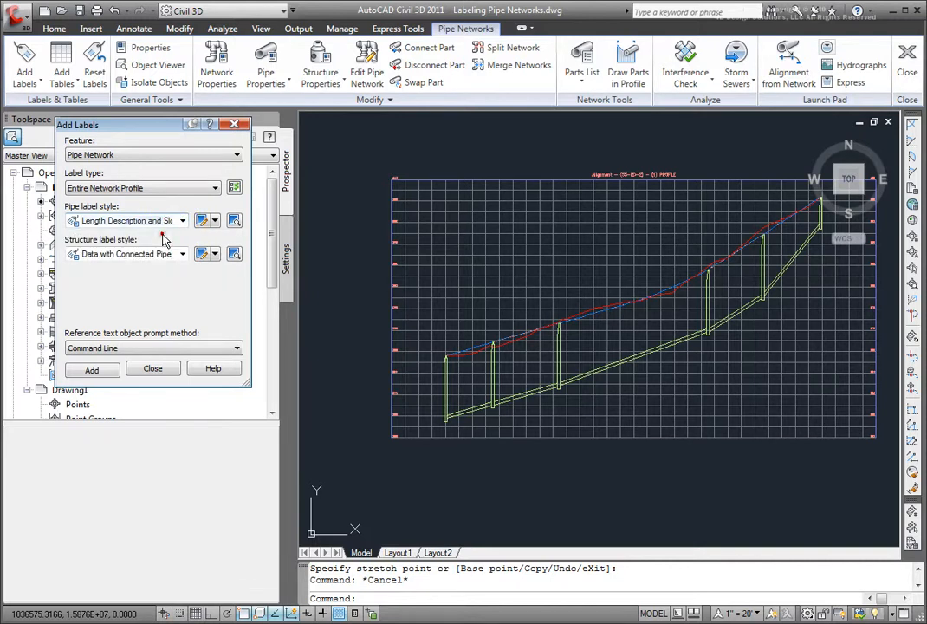
- Choose Name Only (Sanitary) as the structure label style for the network profile labels
{"action": "left_click", "coordinate": [182, 254]}
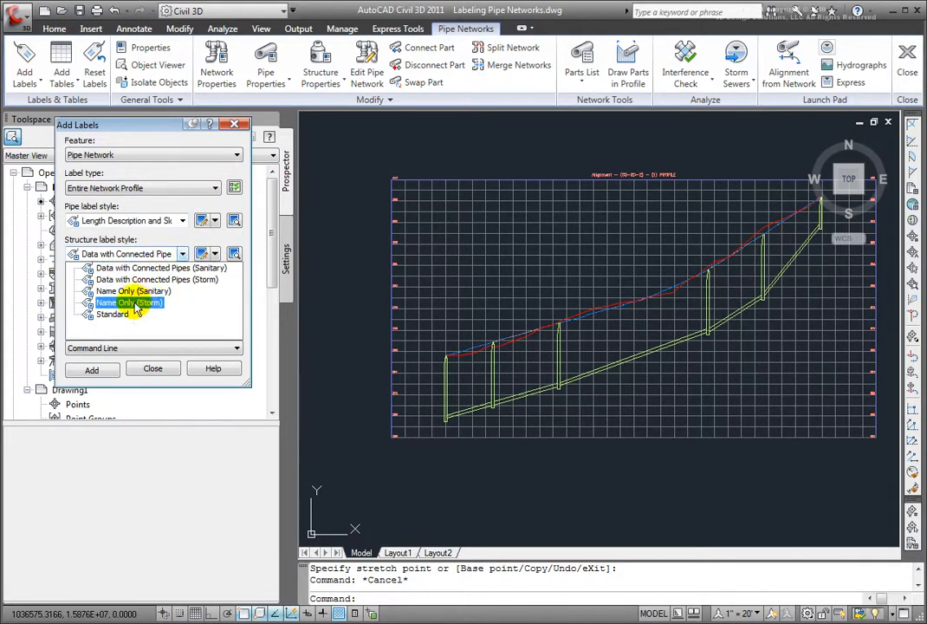
{"action": "left_click", "coordinate": [136, 310]}
{"action": "left_click", "coordinate": [181, 253]}
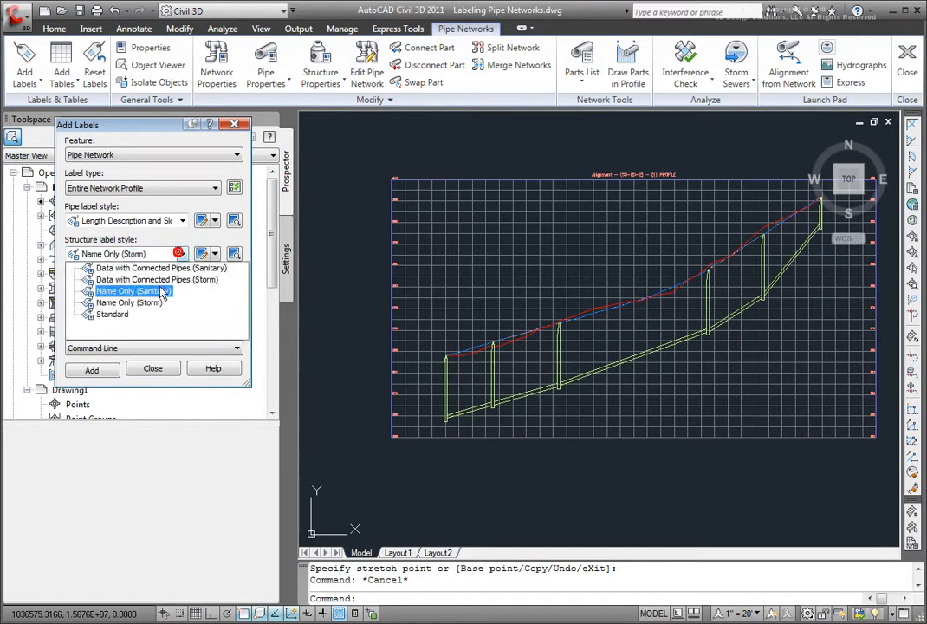
{"action": "left_click", "coordinate": [154, 292]}
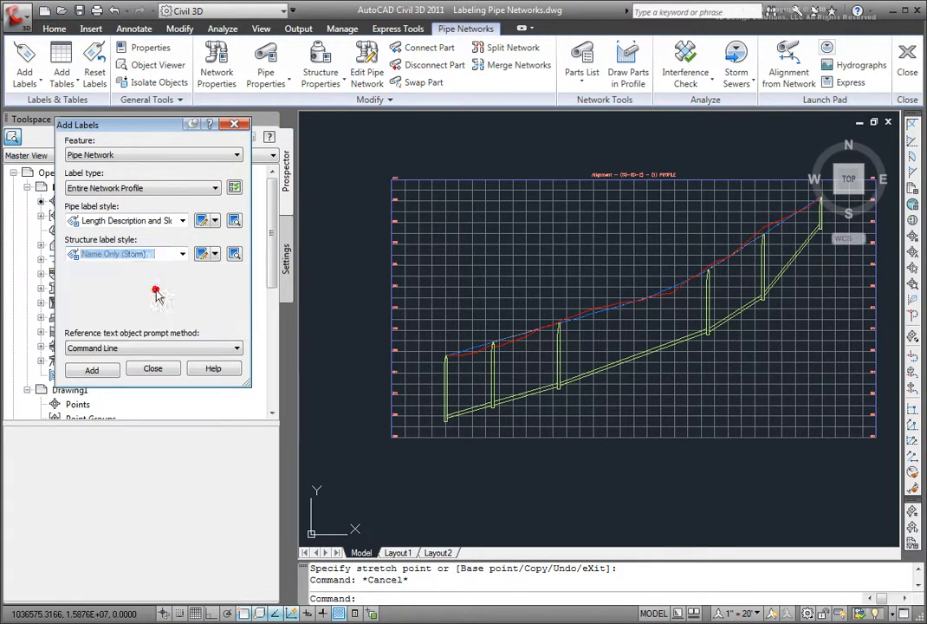
- Add labels to the entire network in the profile view by picking one of its pipes
{"action": "left_click", "coordinate": [100, 371]}
{"action": "scroll", "coordinate": [584, 387], "scroll_direction": "up", "scroll_amount": 3}
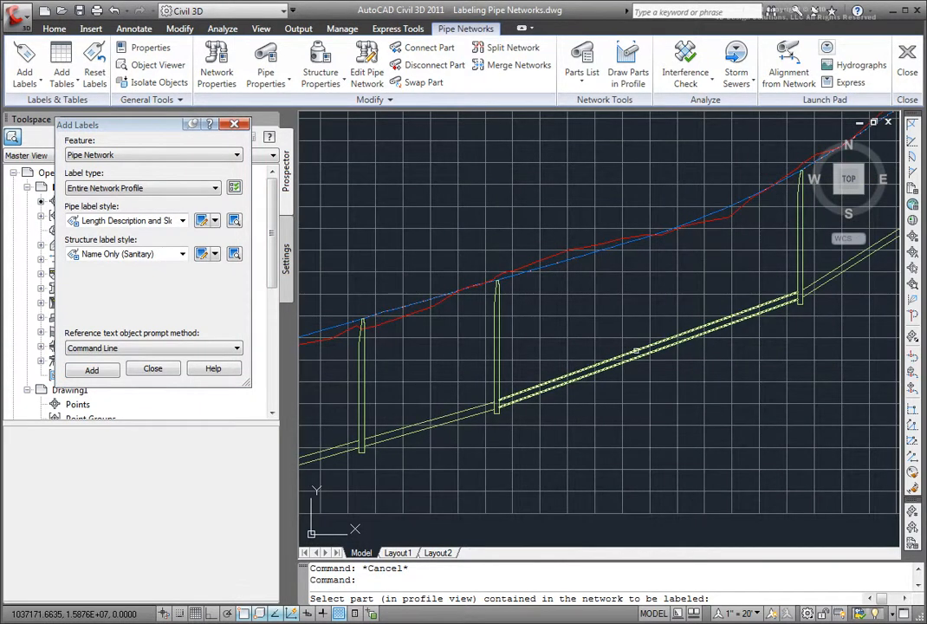
{"action": "left_click", "coordinate": [635, 355]}
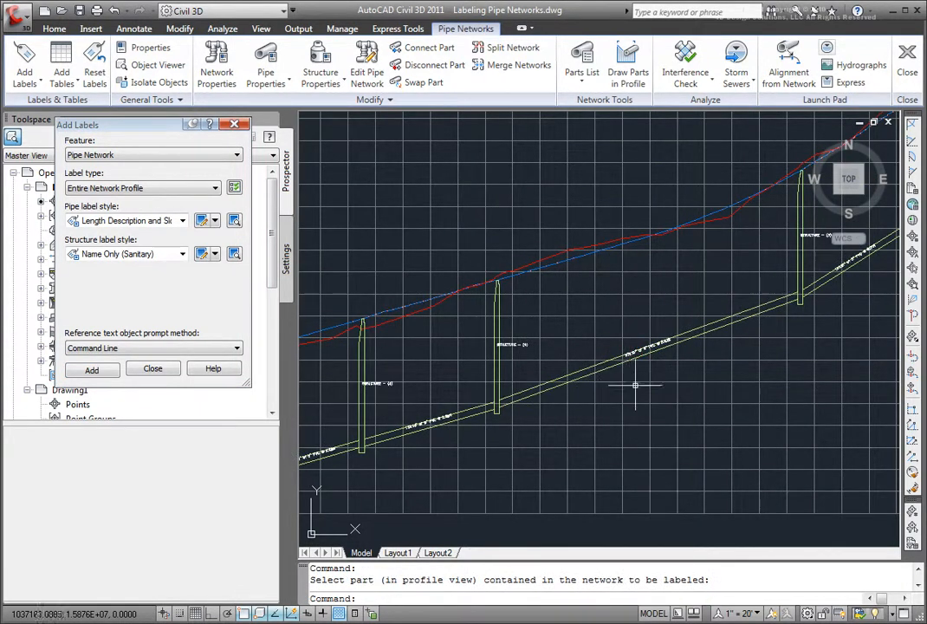
{"action": "key", "text": "Escape"}
- Open the Length Description and Slope style of the 276.87' profile pipe label for editing
{"action": "scroll", "coordinate": [663, 364], "scroll_direction": "up", "scroll_amount": 5}
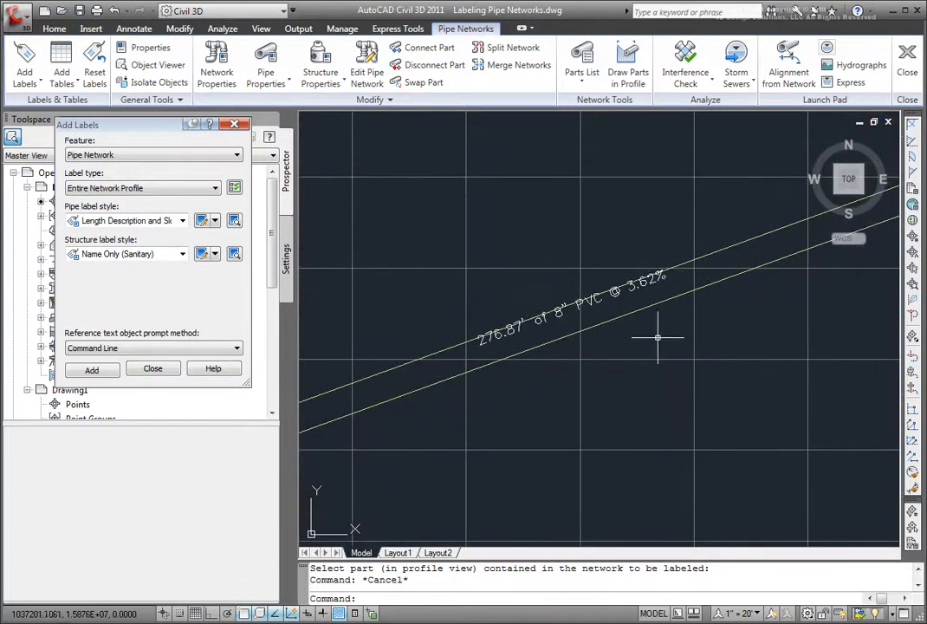
{"action": "middle_click_drag", "start_coordinate": [666, 343], "coordinate": [595, 359]}
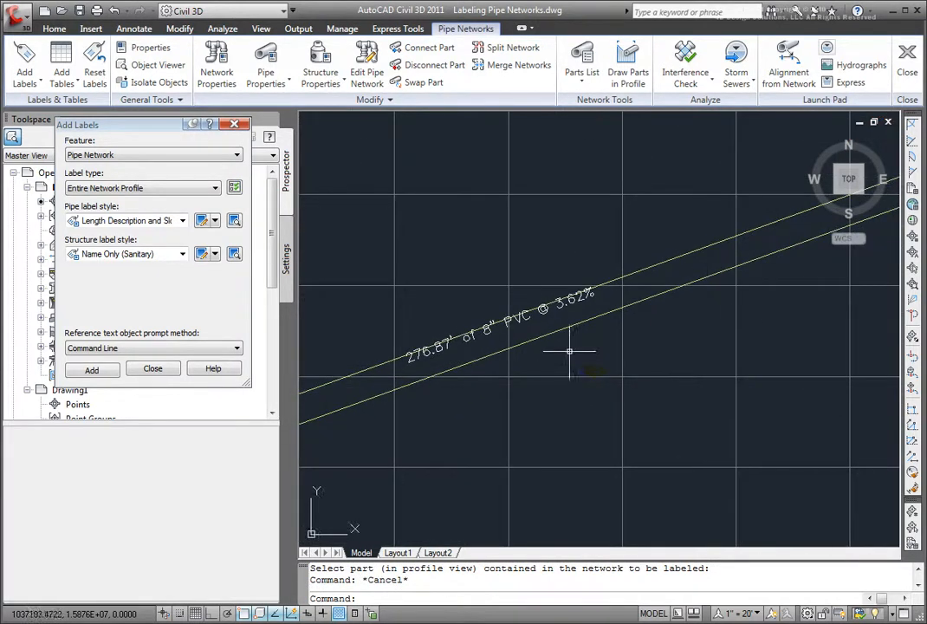
{"action": "left_click", "coordinate": [570, 303]}
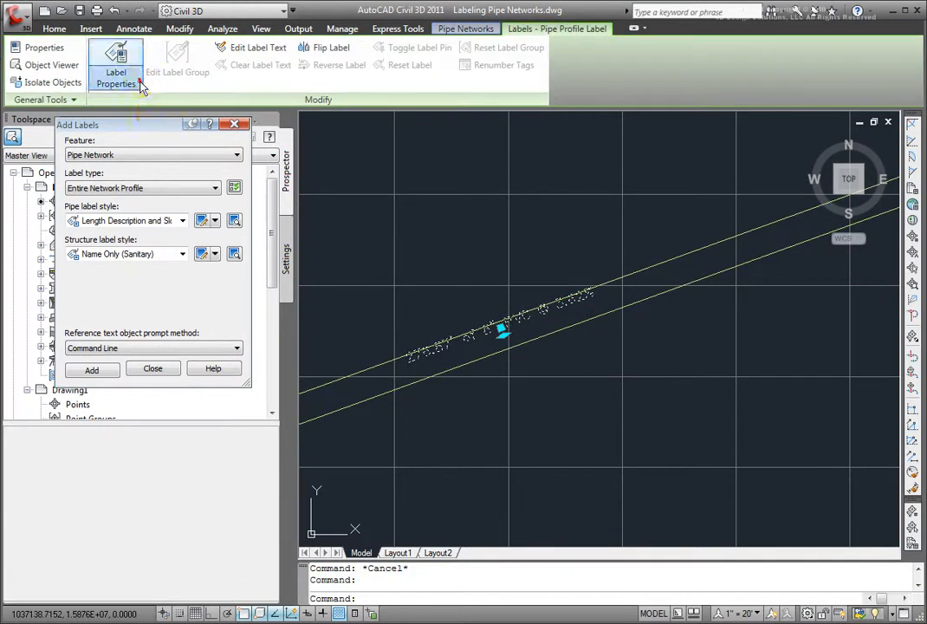
{"action": "left_click", "coordinate": [139, 82]}
{"action": "left_click", "coordinate": [137, 135]}
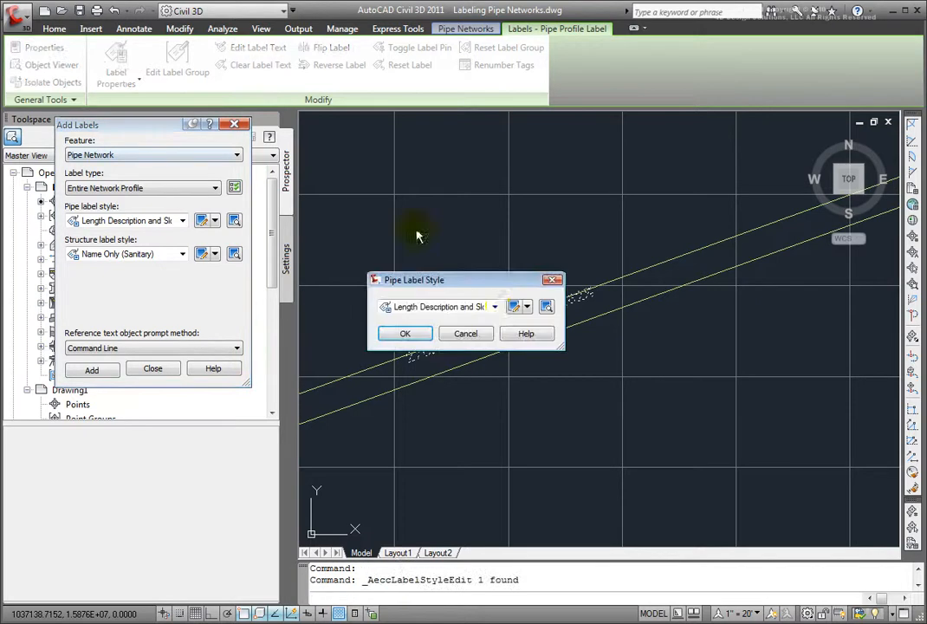
{"action": "left_click", "coordinate": [524, 306]}
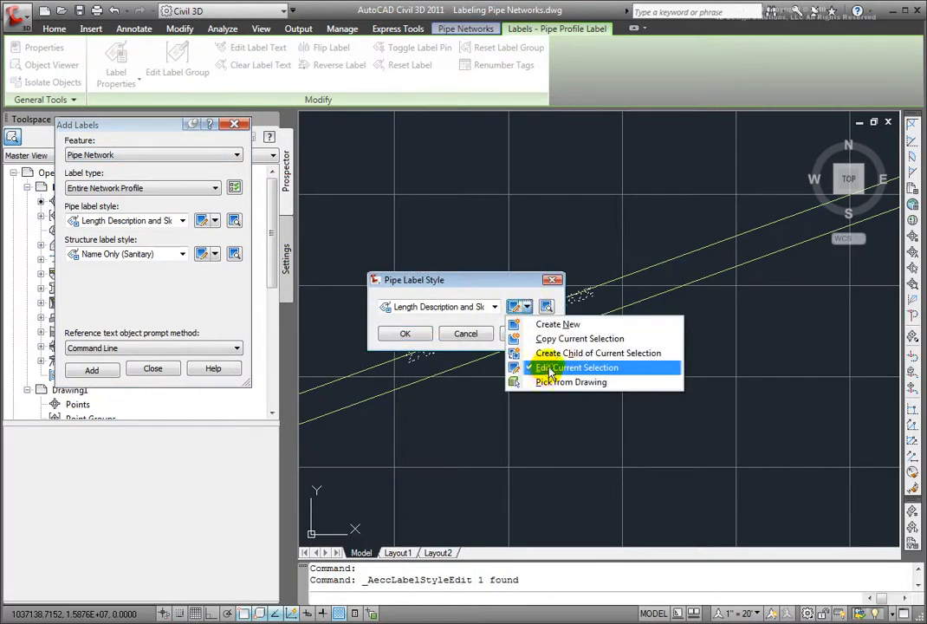
{"action": "left_click", "coordinate": [522, 367]}
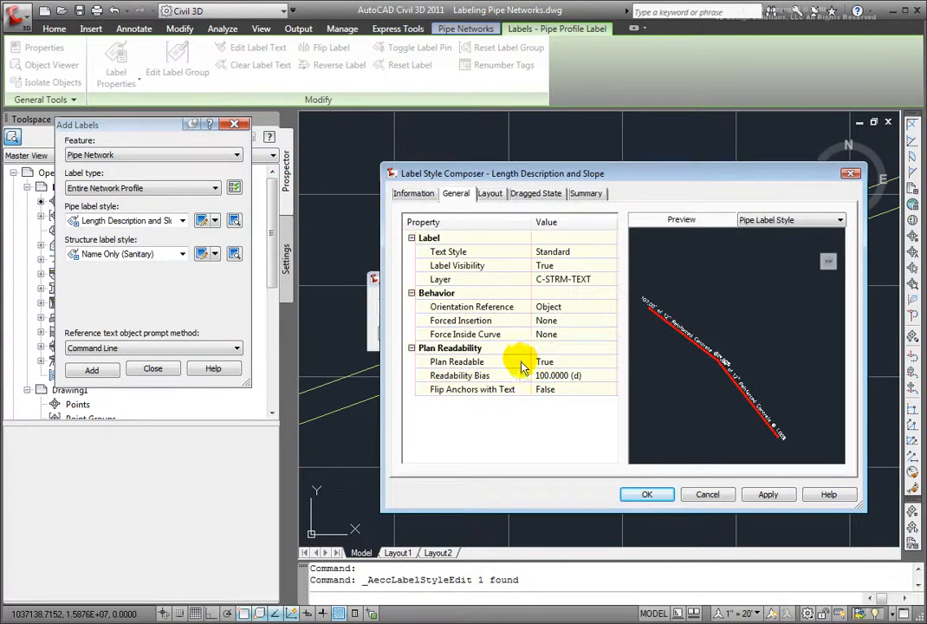
- Set the Y Offset of the Pipe Text component to 0.2" and accept the label style change
{"action": "left_click", "coordinate": [489, 195]}
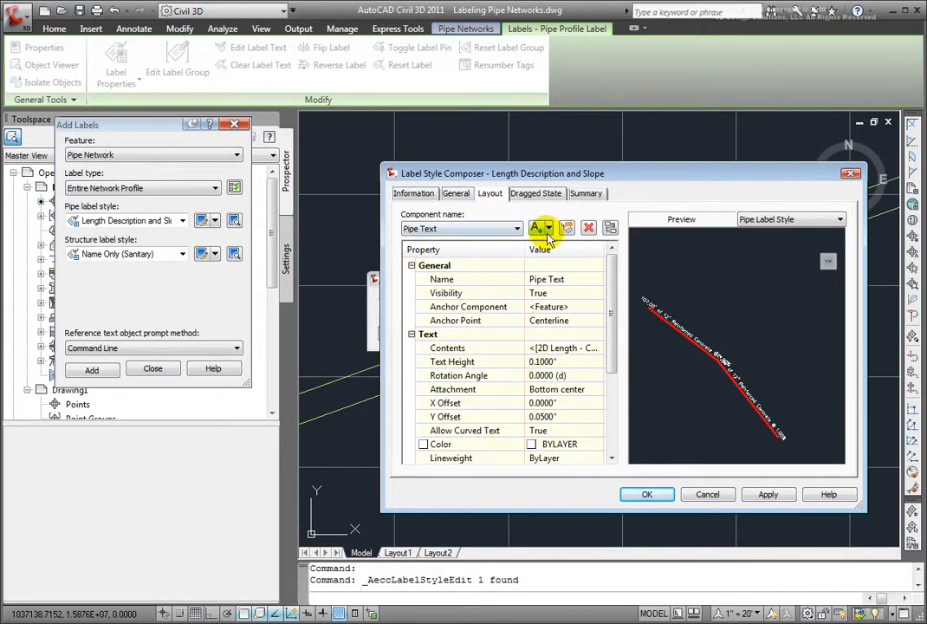
{"action": "left_click", "coordinate": [564, 417]}
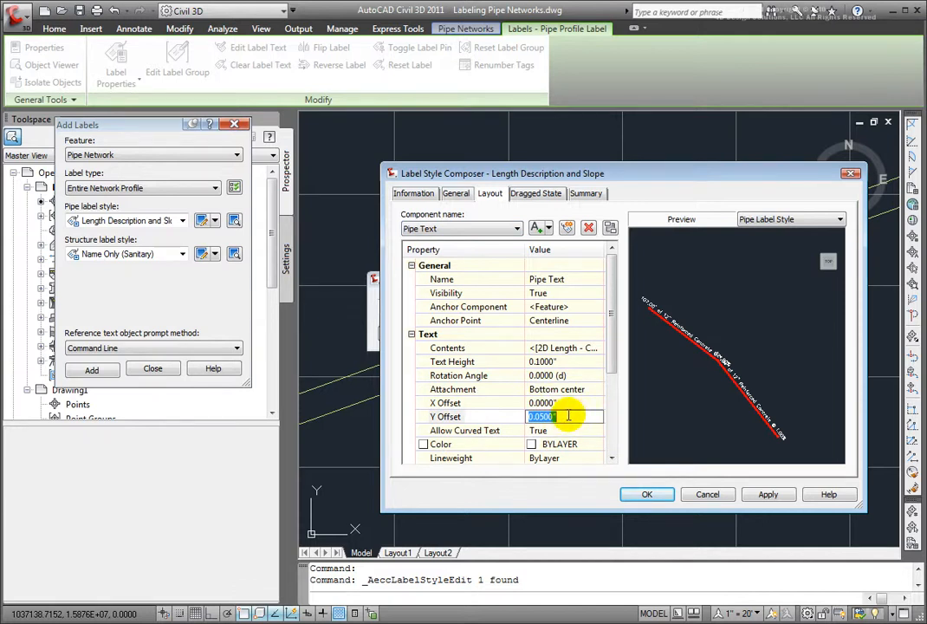
{"action": "type", "text": ".2"}
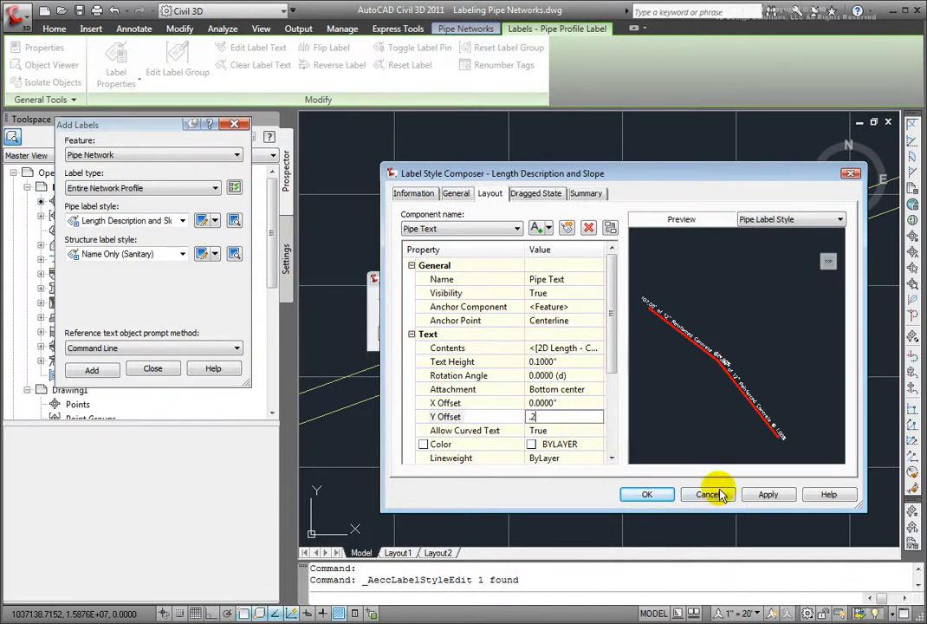
{"action": "left_click", "coordinate": [662, 494]}
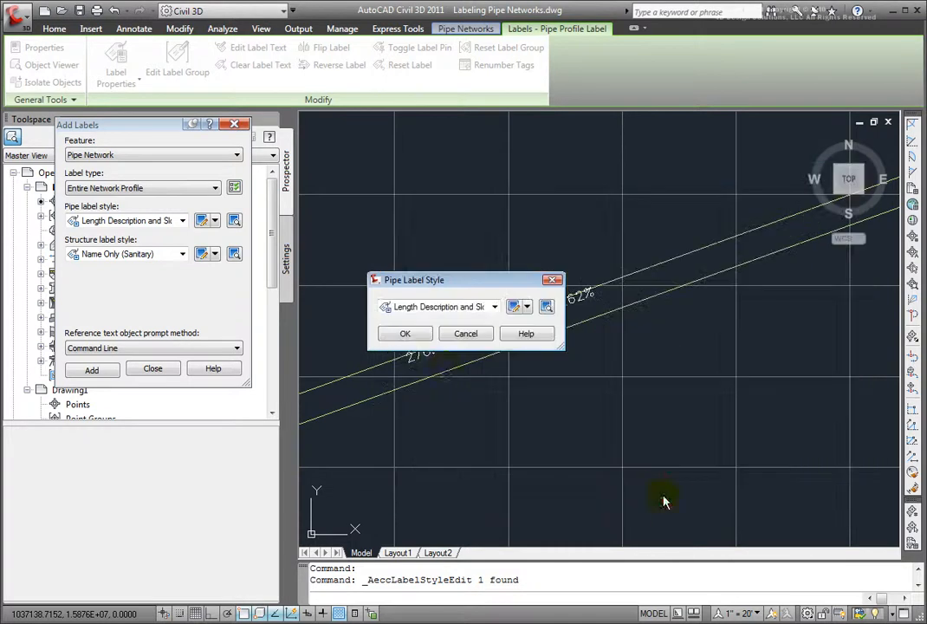
{"action": "left_click", "coordinate": [409, 336]}
{"action": "scroll", "coordinate": [600, 331], "scroll_direction": "up", "scroll_amount": 4}
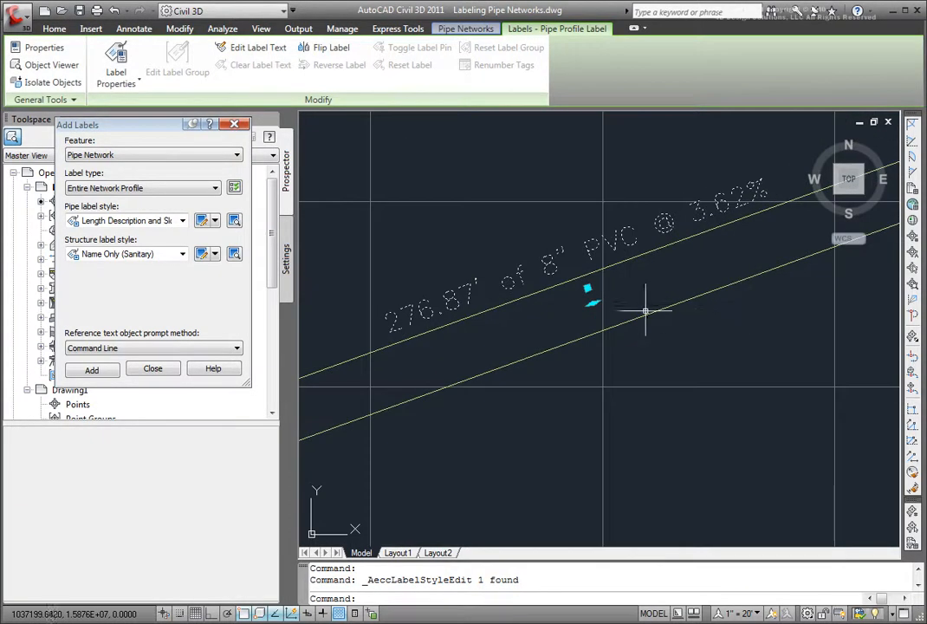
{"action": "key", "text": "Escape"}
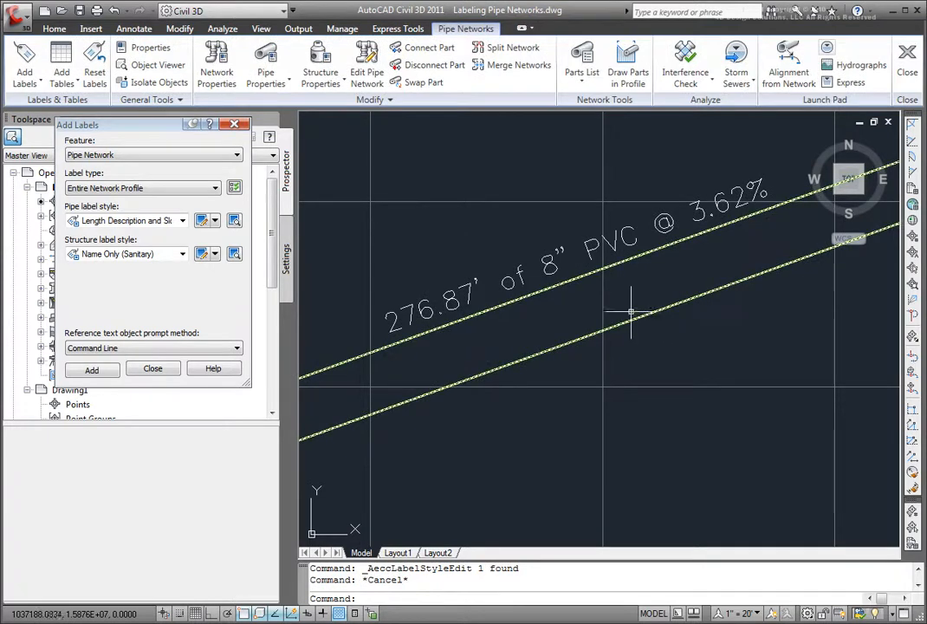
- Flip the 276.87' pipe label to the lower side of its pipe
{"action": "left_click", "coordinate": [555, 265]}
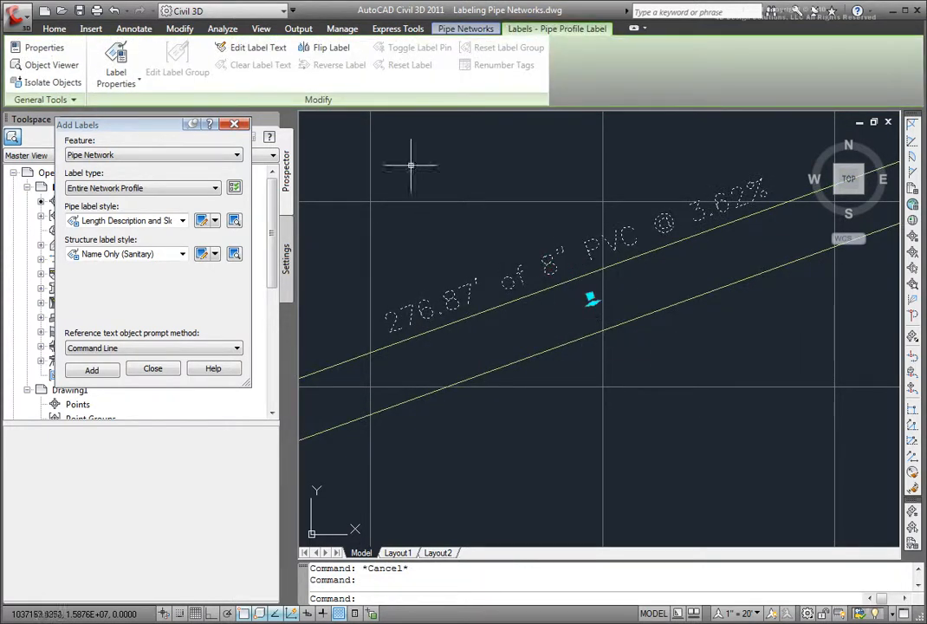
{"action": "left_click", "coordinate": [327, 48]}
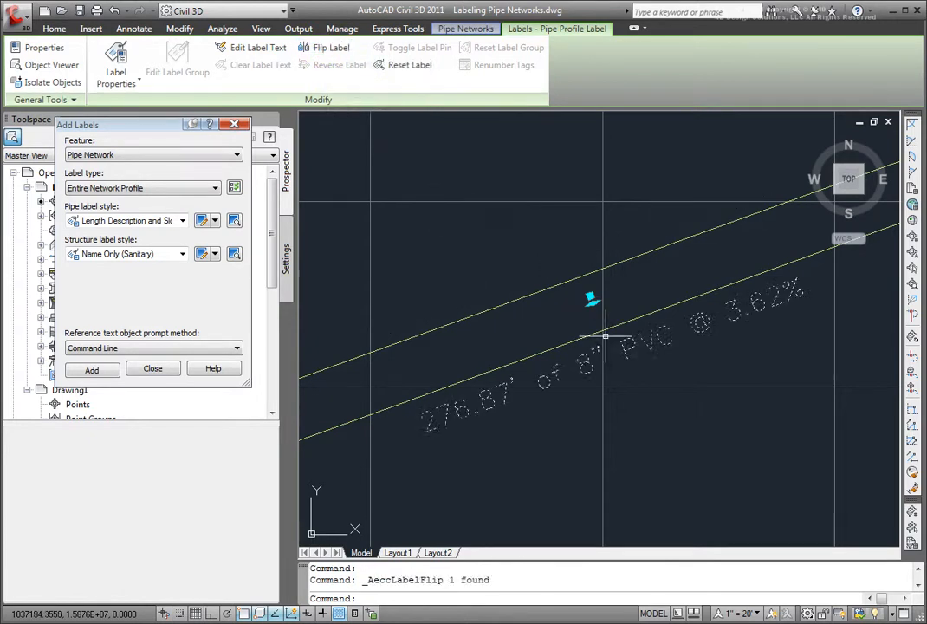
{"action": "key", "text": "Escape"}
- Slide the flipped 276.87' pipe label up-slope along its pipe in the profile view
{"action": "scroll", "coordinate": [668, 373], "scroll_direction": "down", "scroll_amount": 3}
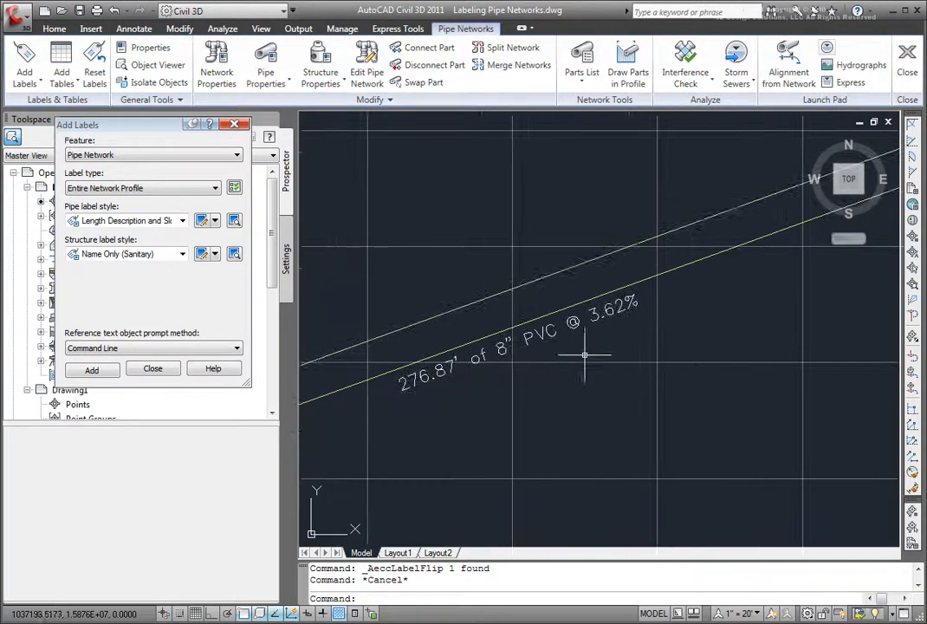
{"action": "left_click", "coordinate": [556, 332]}
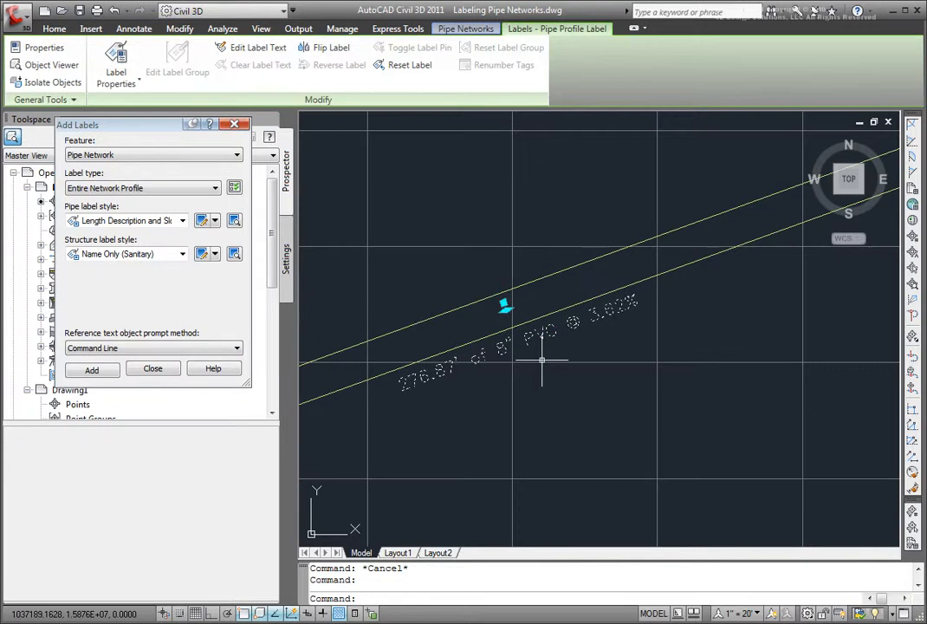
{"action": "left_click", "coordinate": [505, 306]}
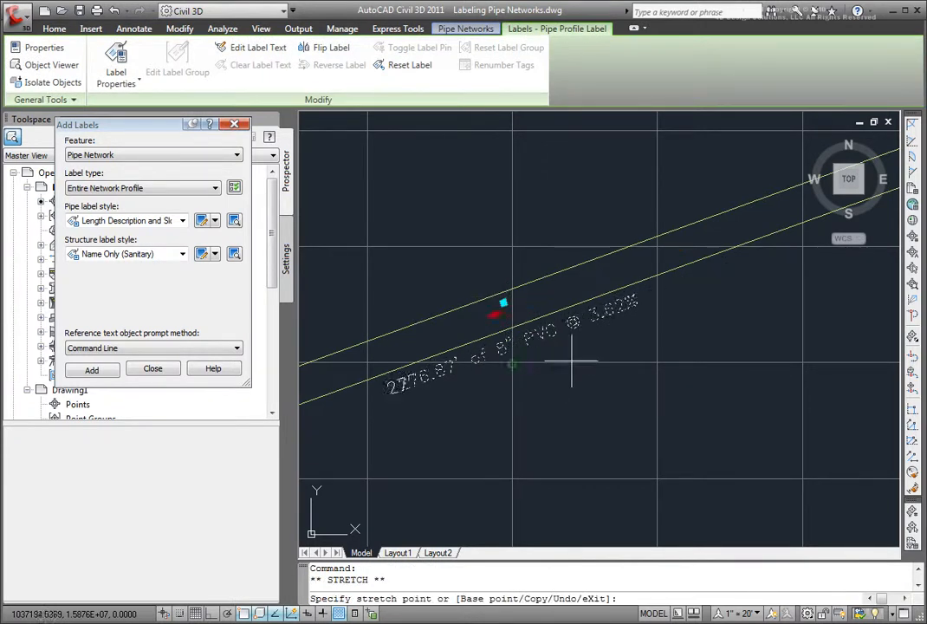
{"action": "left_click", "coordinate": [685, 292]}
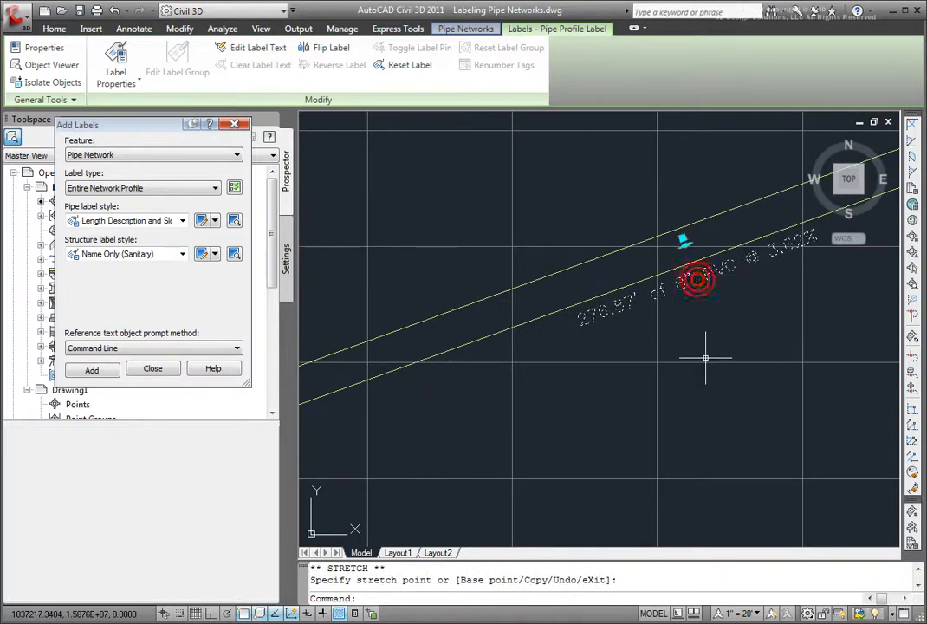
- Pull the 276.87' pipe label away from the pipe to a clear spot below it, with a leader
{"action": "left_click", "coordinate": [683, 239]}
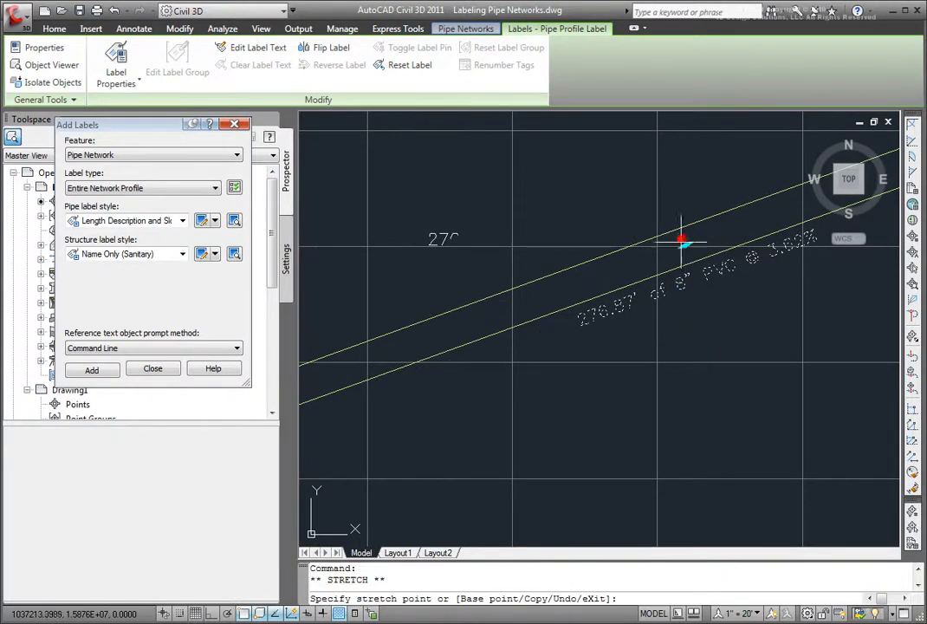
{"action": "left_click", "coordinate": [719, 402]}
{"action": "middle_click_drag", "start_coordinate": [764, 422], "coordinate": [525, 412]}
{"action": "key", "text": "Escape"}
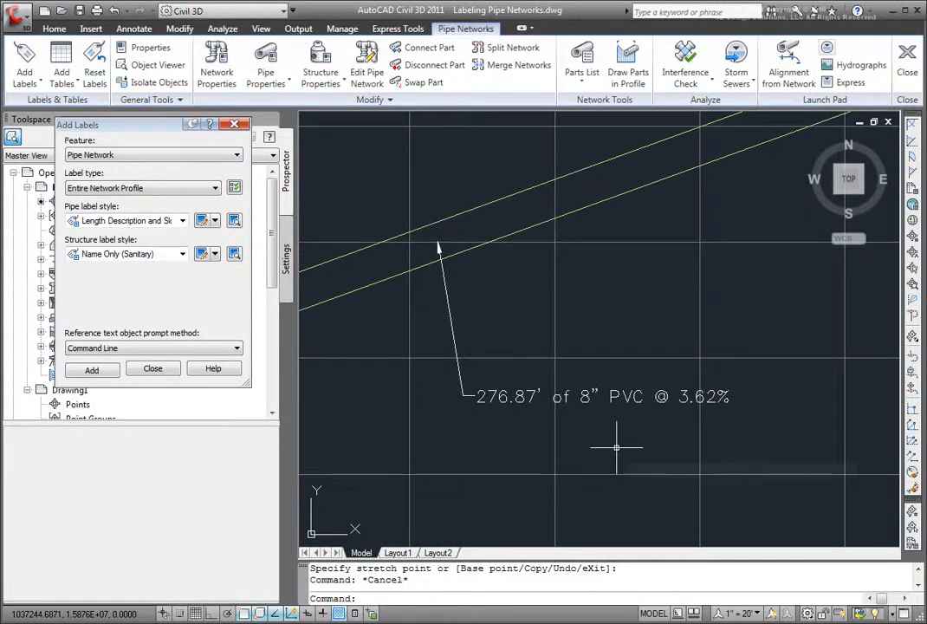